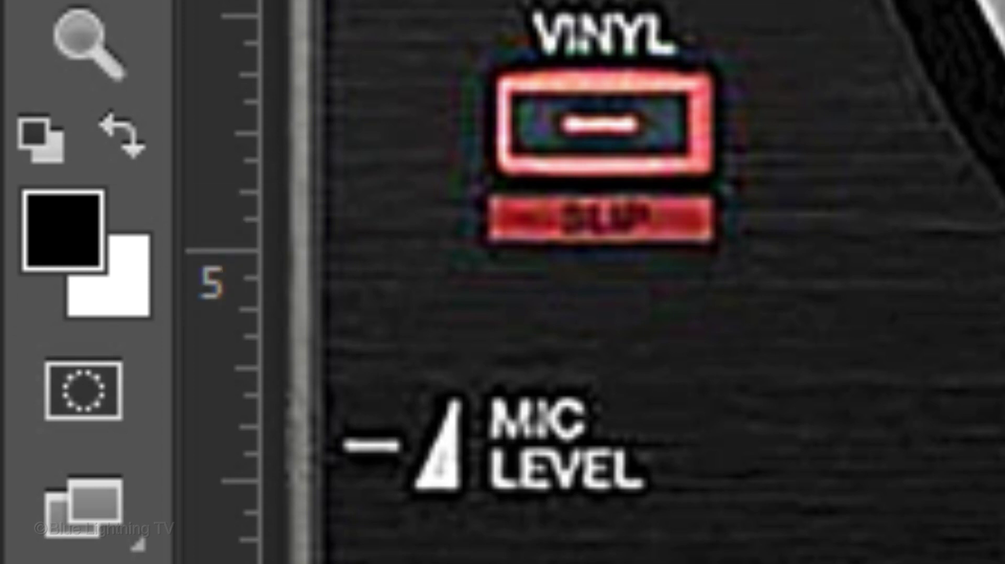
Step: Swap to white/black colours, make the photo a smart object, and add a black Layer 1 beneath
key(x)
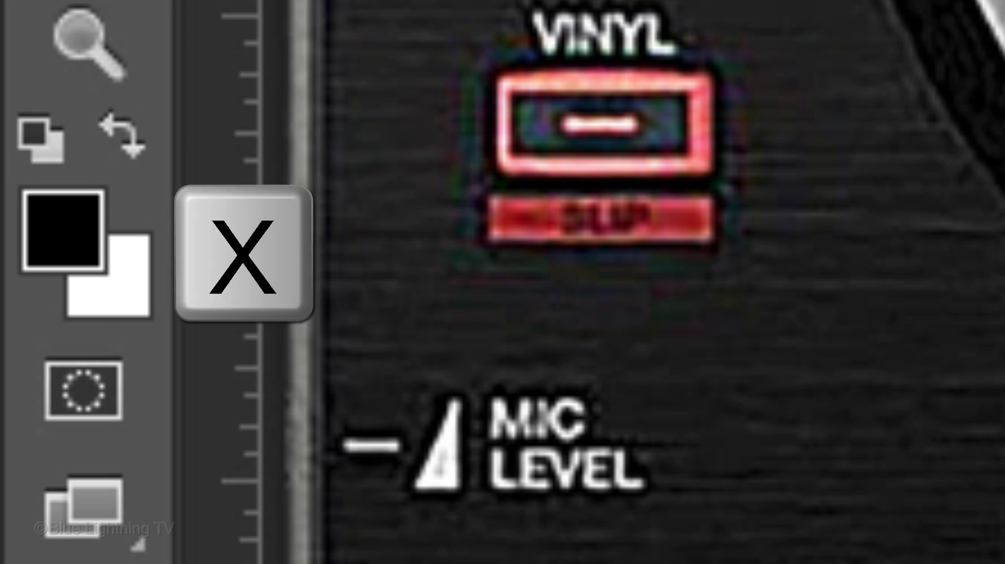
click(153, 141)
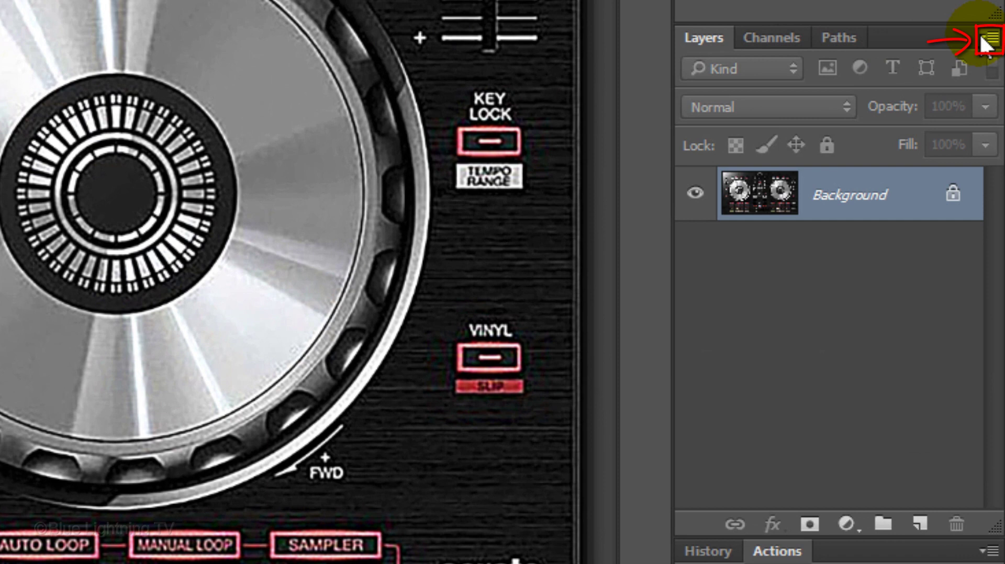
click(987, 39)
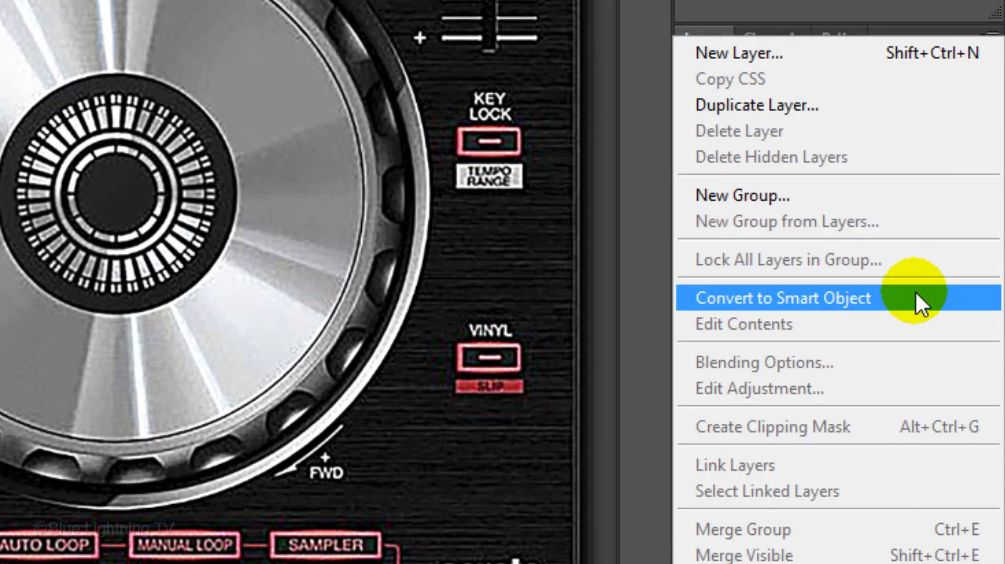
click(916, 296)
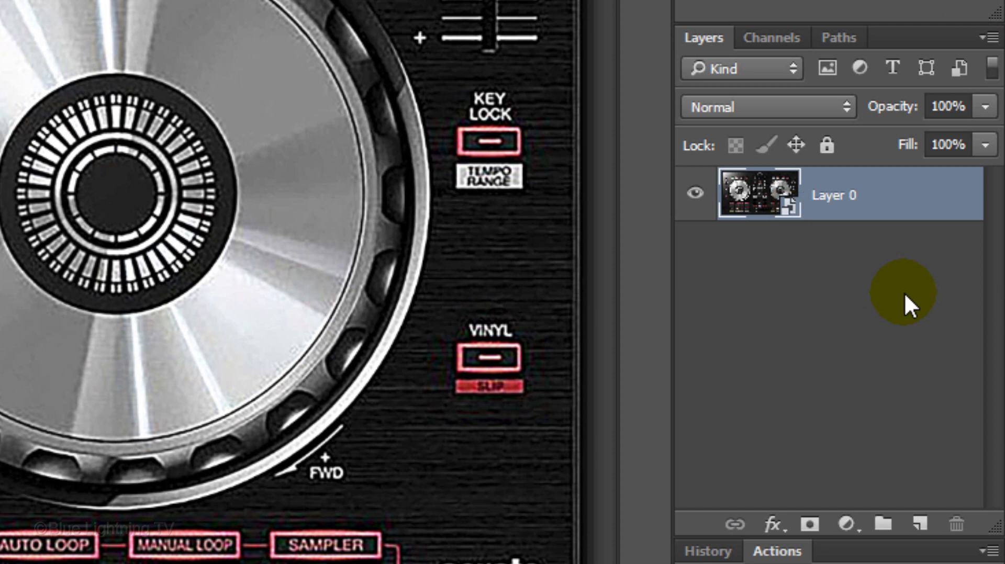
ctrl+click(921, 527)
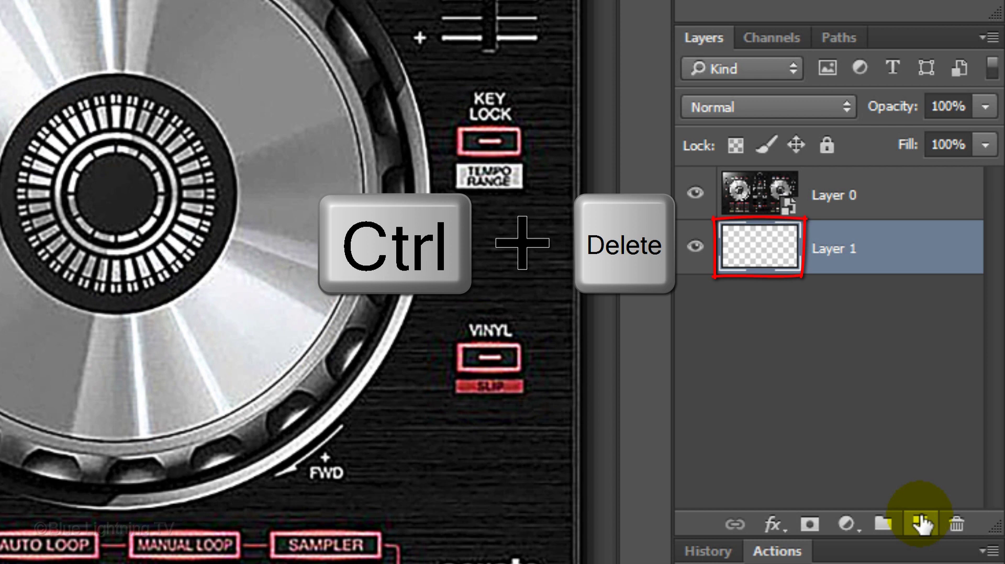
key(ctrl+Delete)
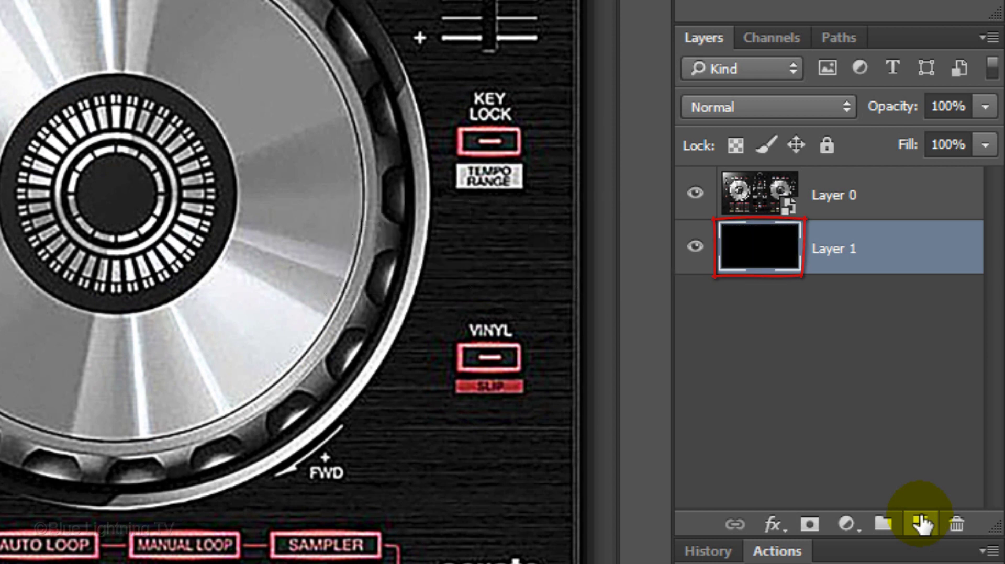
Step: Apply the Sketch > Photocopy filter to Layer 0 with Detail 24 and Darkness 5
click(752, 208)
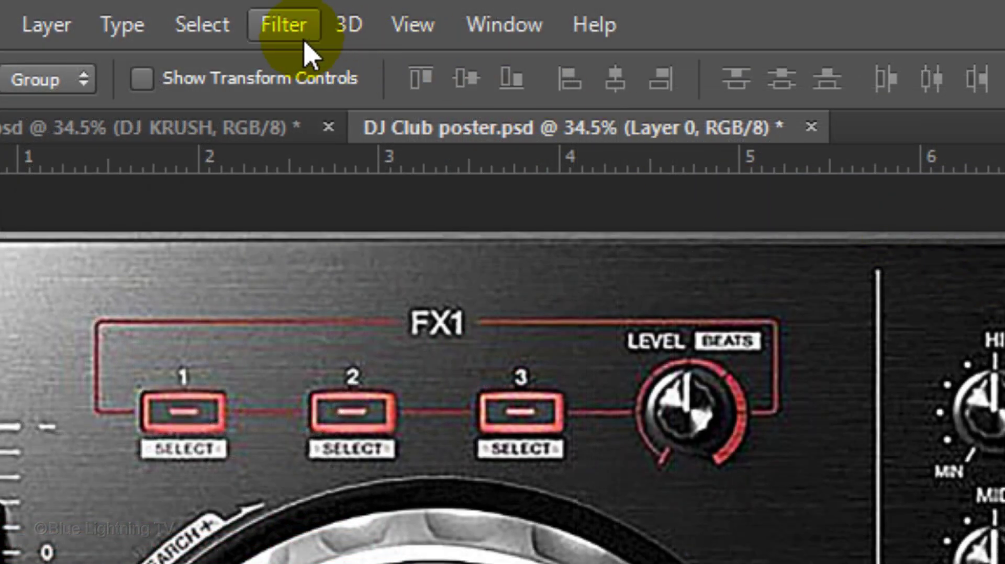
click(294, 29)
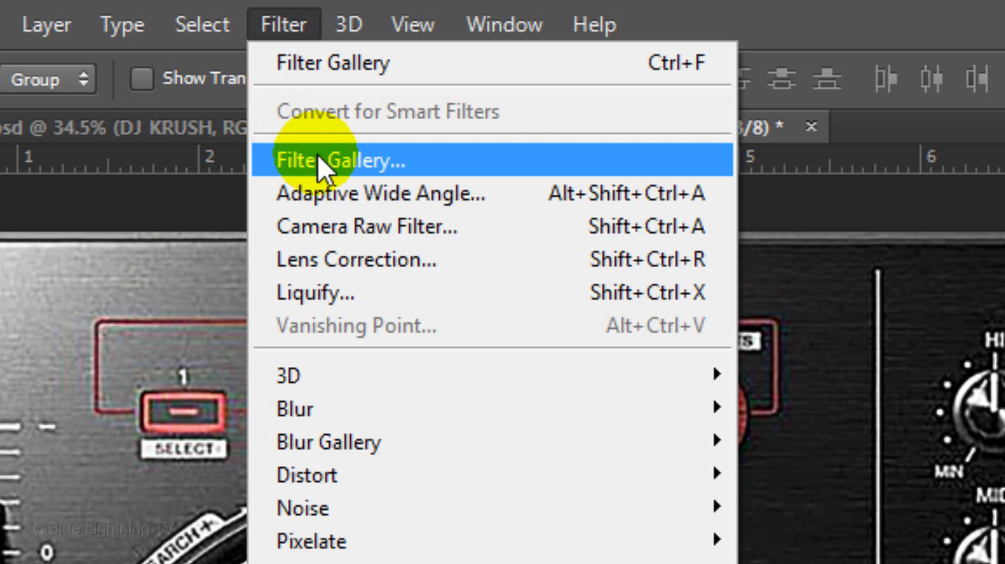
click(320, 161)
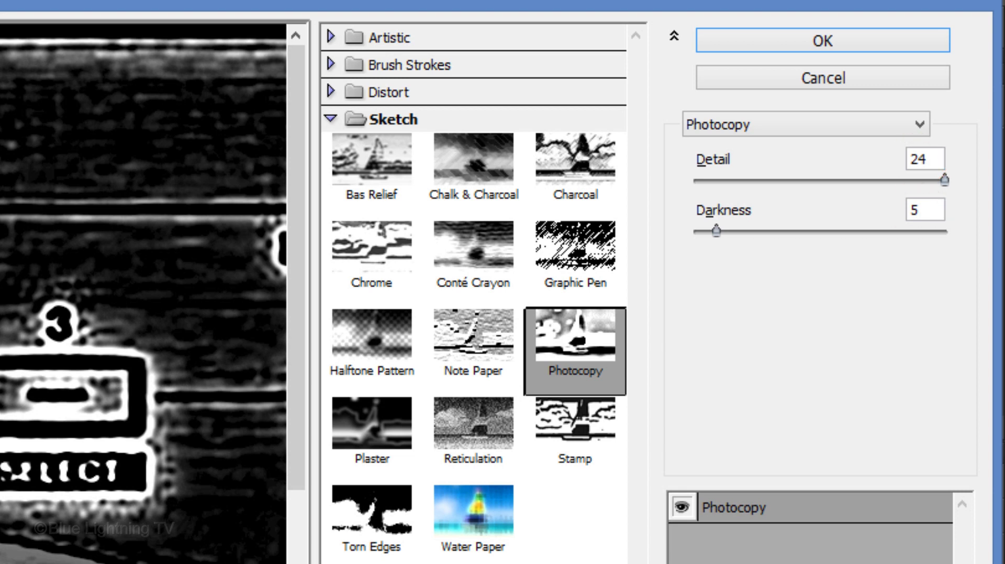
click(759, 39)
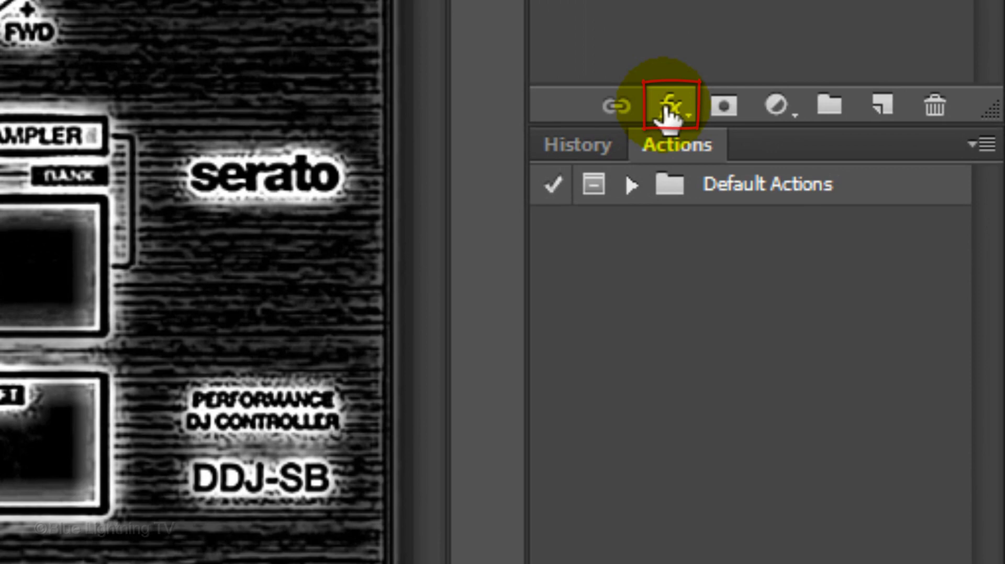
Step: Give Layer 0 a 1a00ff Color Overlay blended as Darker Color
click(668, 110)
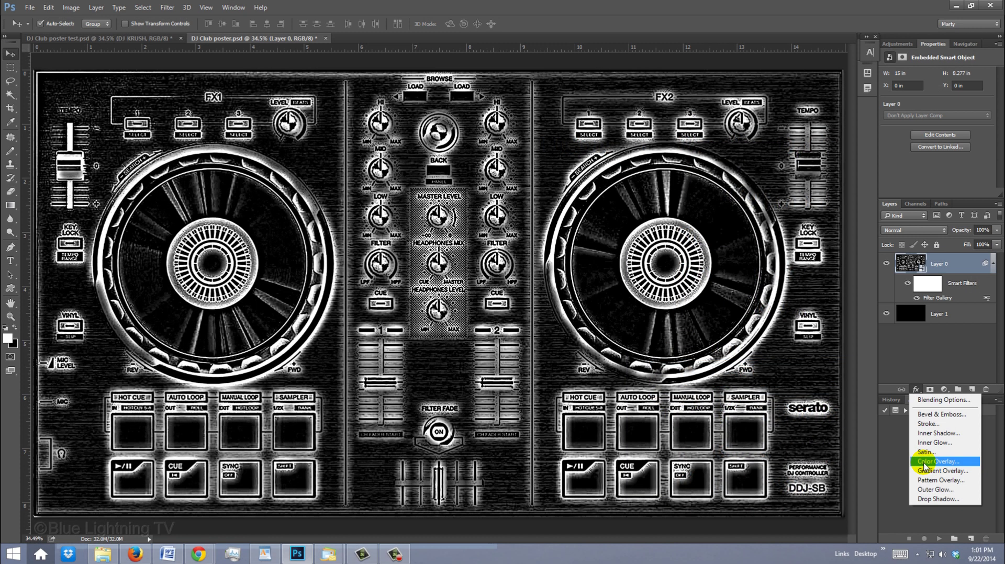
click(701, 385)
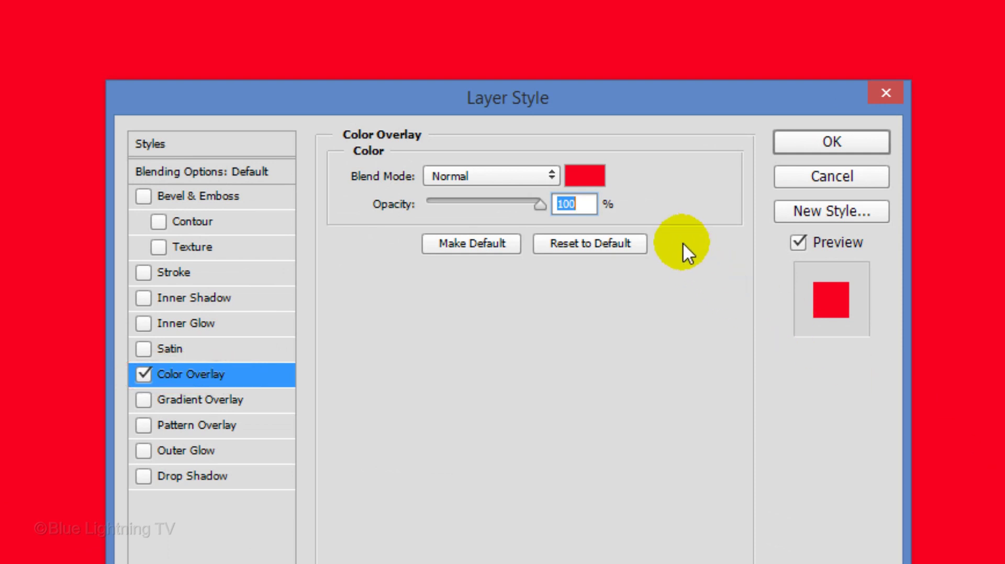
click(586, 177)
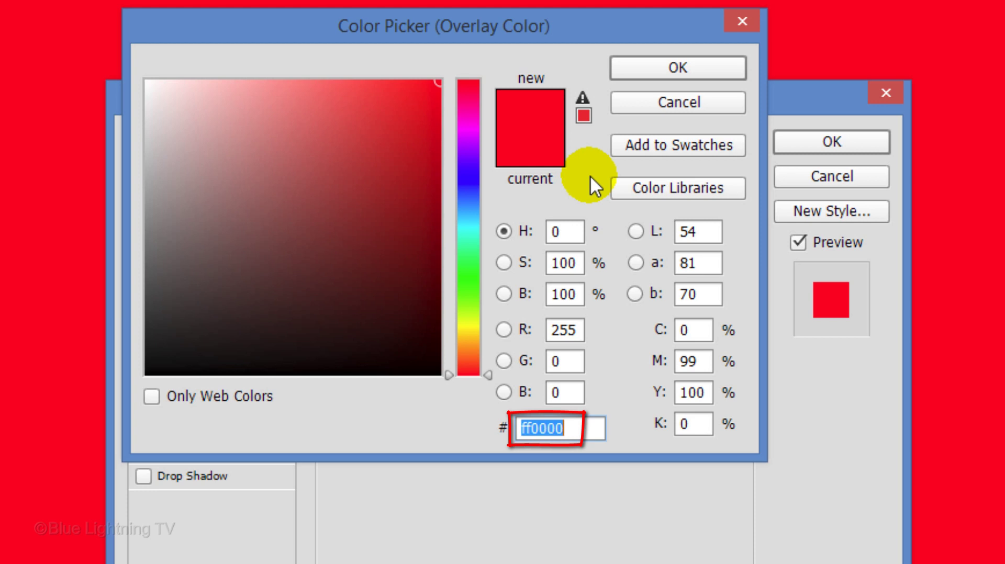
text(1a)
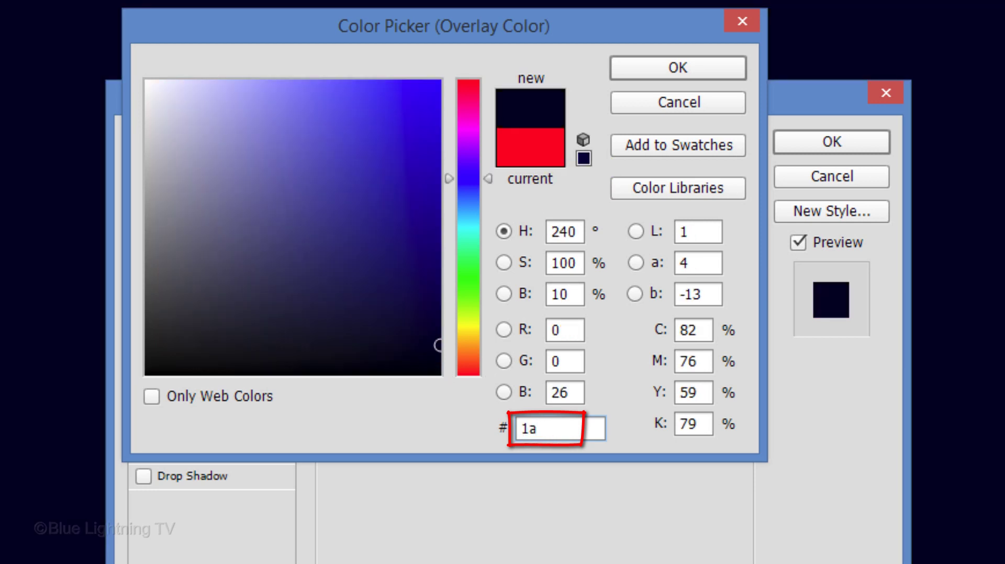
text(00ff)
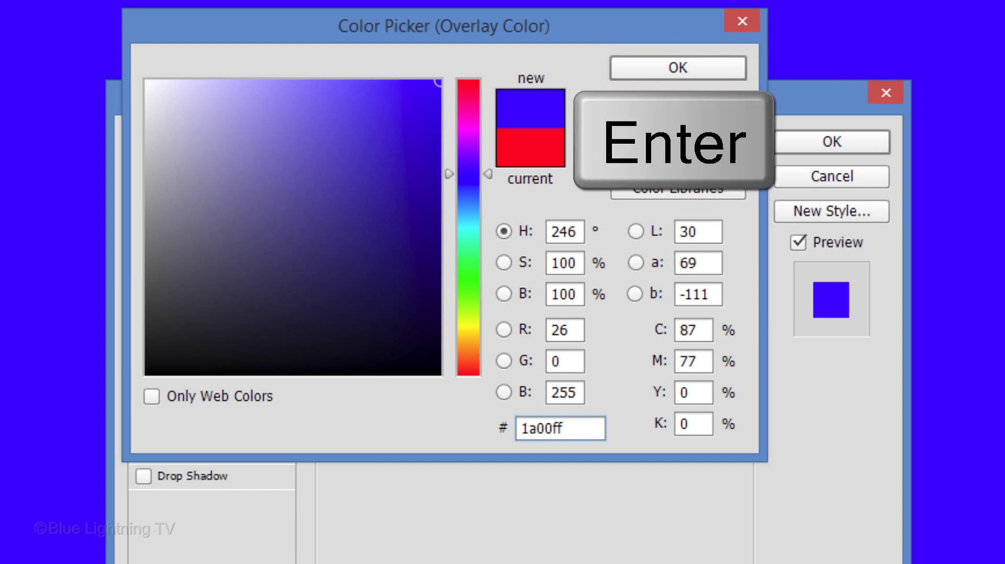
key(Return)
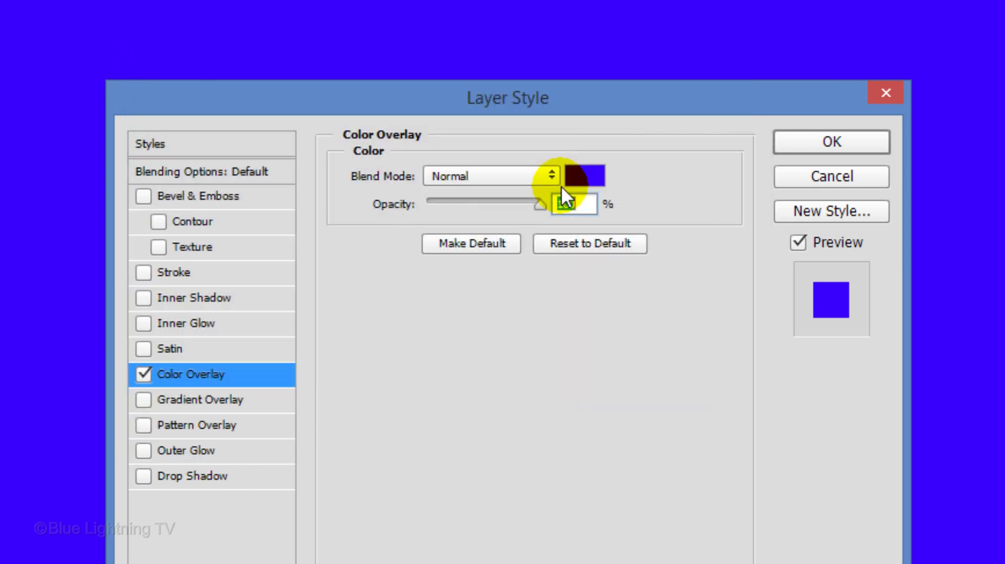
click(552, 175)
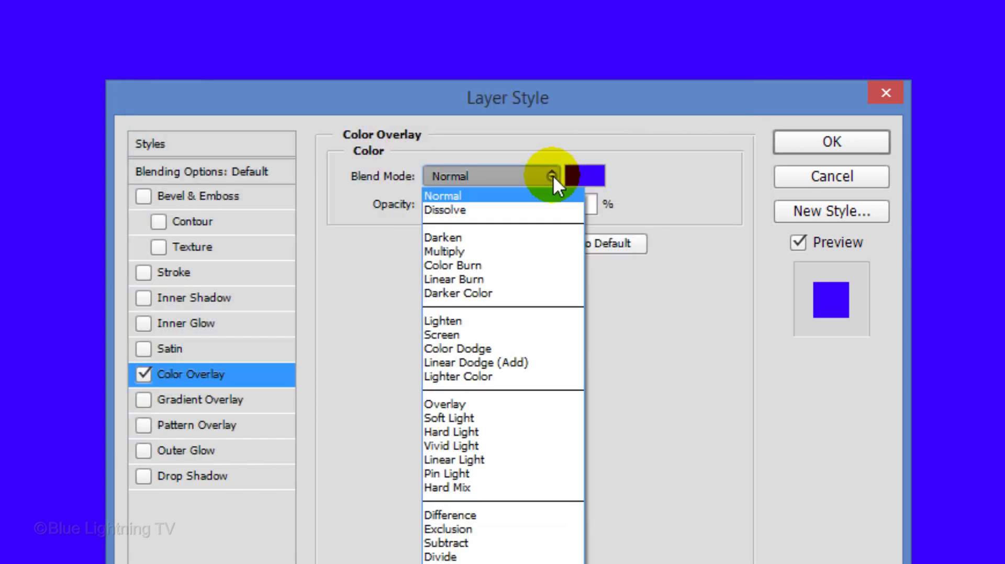
click(538, 292)
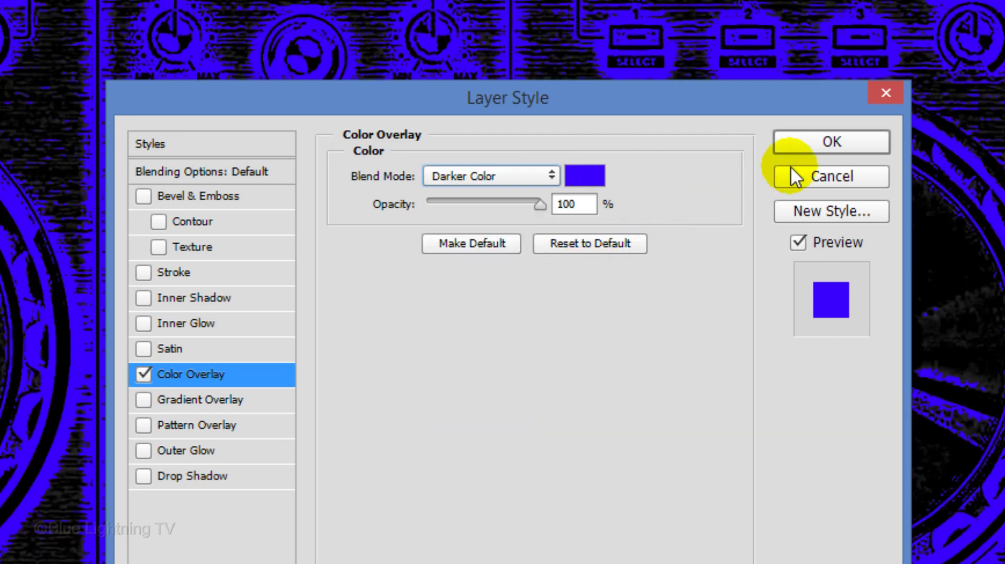
click(822, 140)
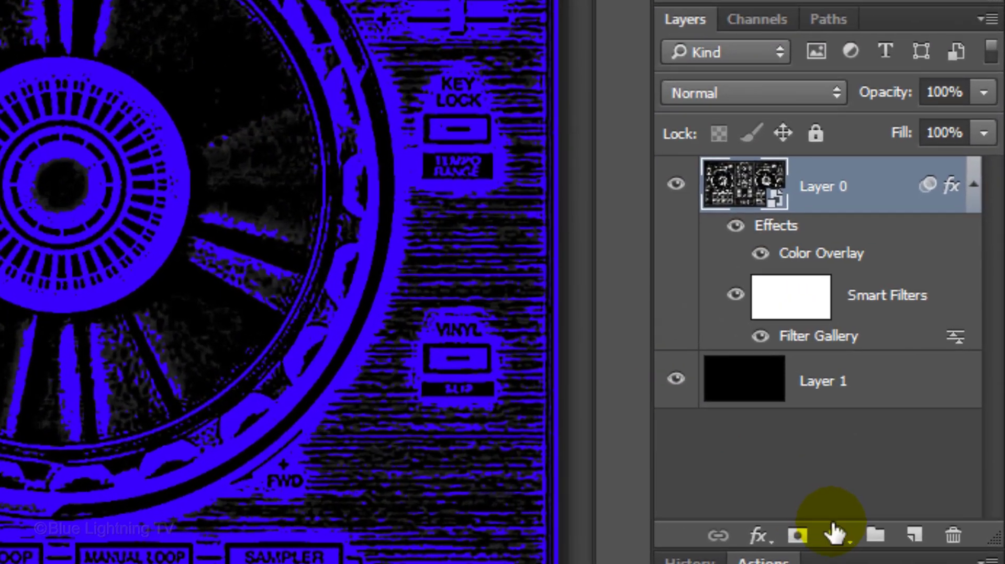
Step: Add a Brightness/Contrast adjustment layer with Contrast set to 100
click(843, 539)
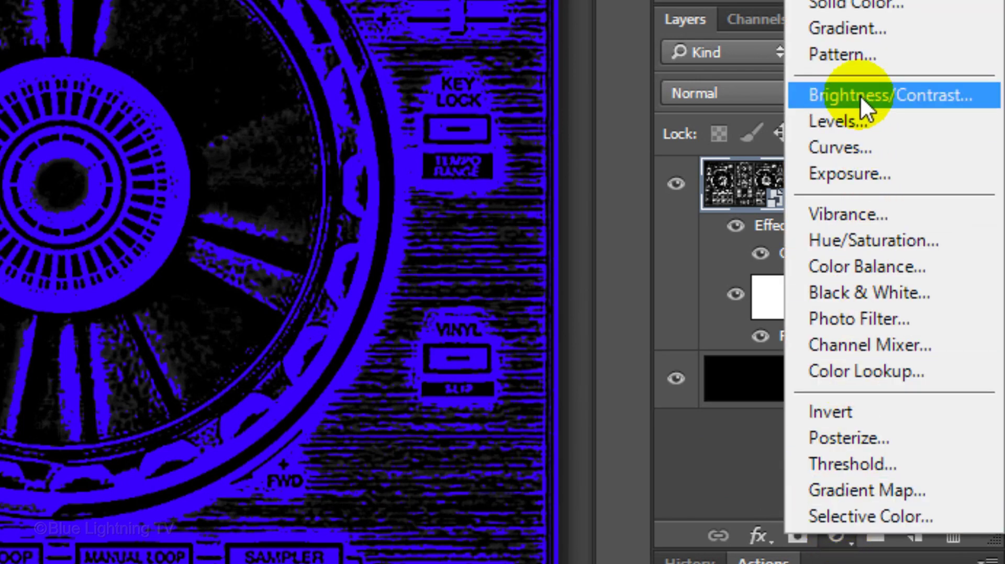
click(859, 95)
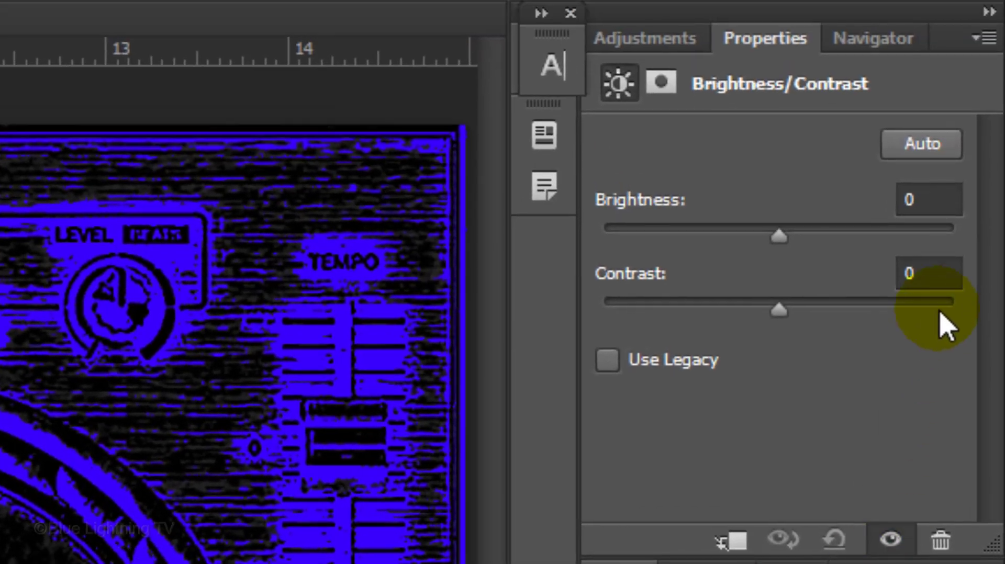
click(916, 274)
text(100)
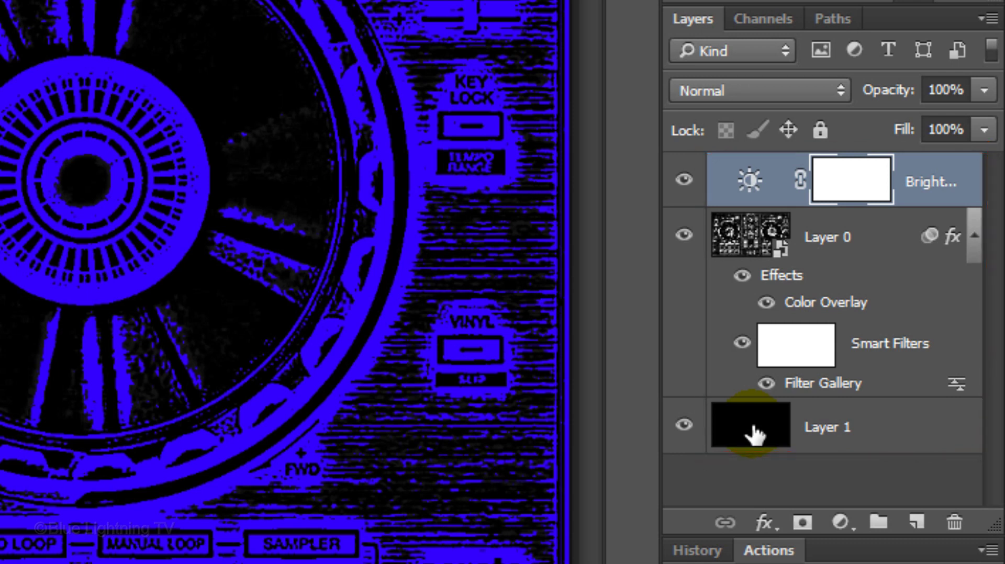
Step: Group the adjustment, Layer 0 and Layer 1 into a group named Base
key(shift)
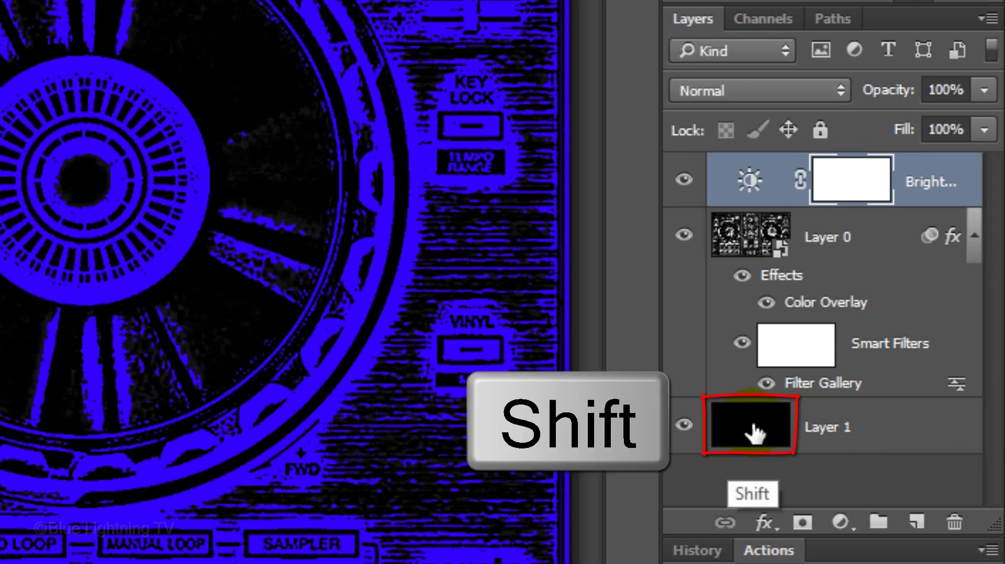
shift+click(753, 432)
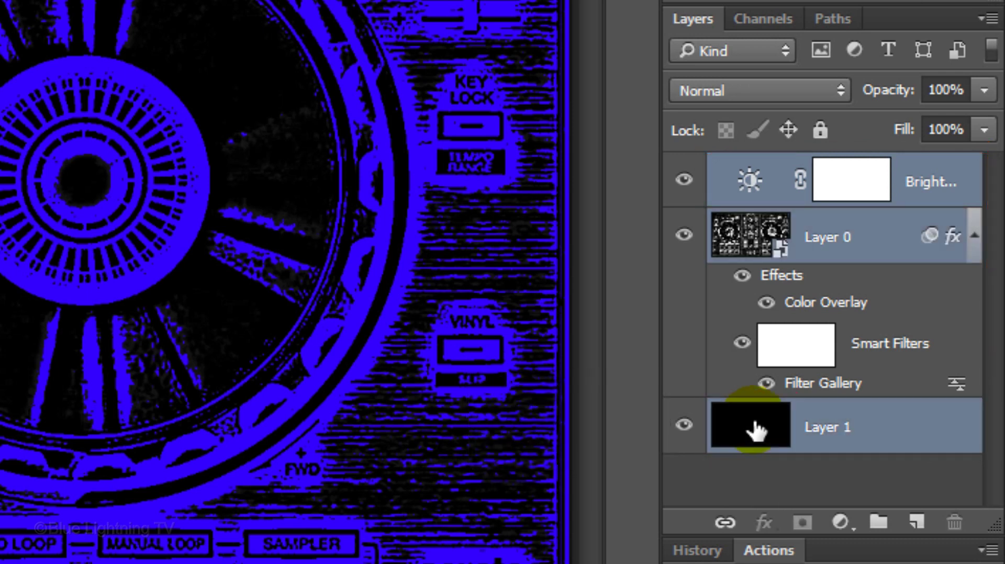
key(ctrl+g)
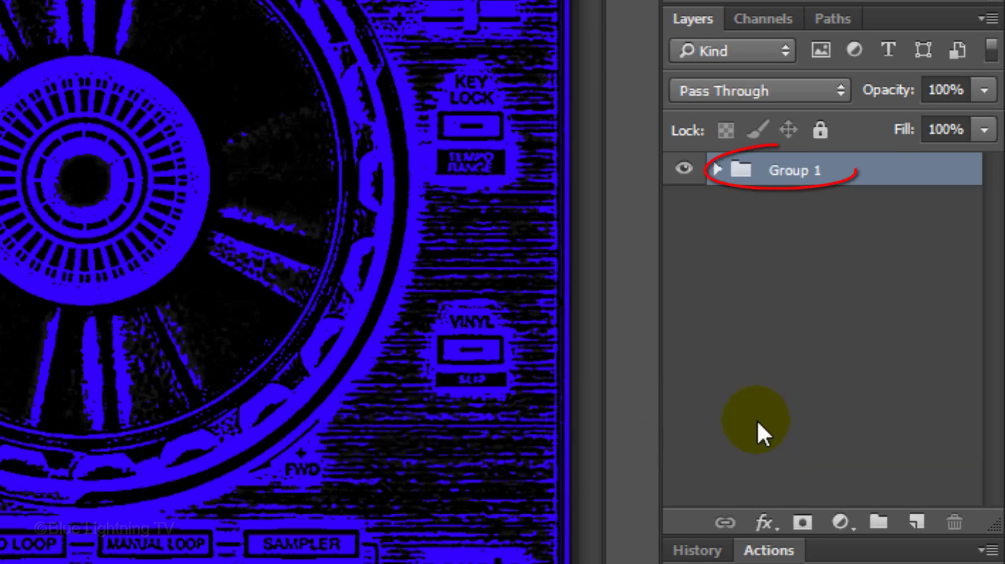
double_click(778, 172)
text(Base)
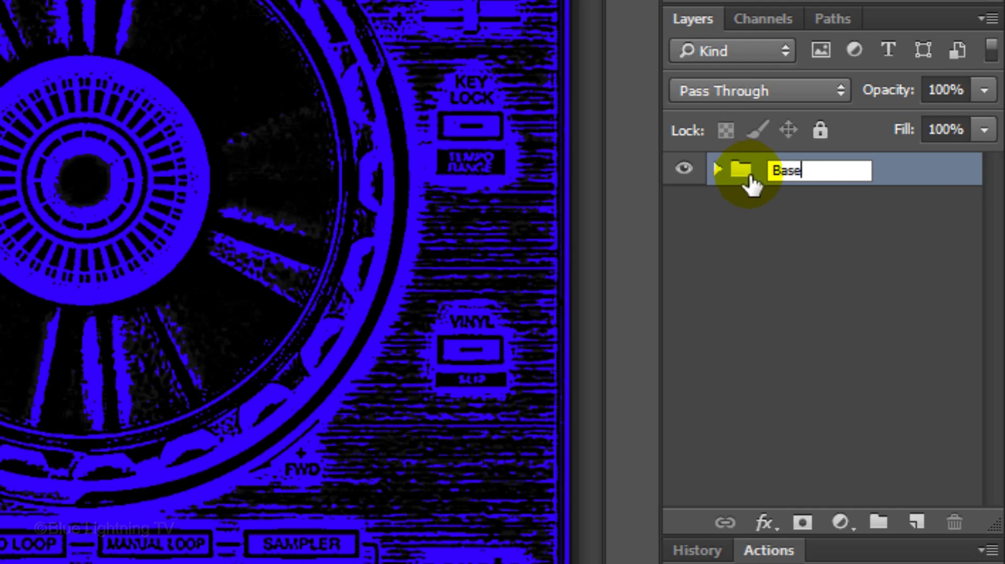
key(Return)
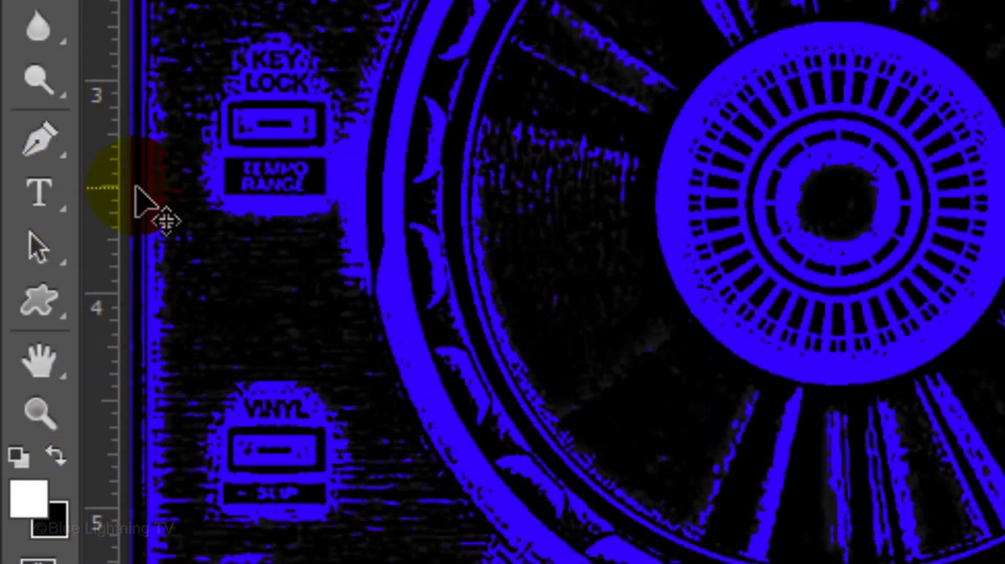
Step: Type DJ KRUSH as centred white text in 314 pt Aldo the Apache
right_click(45, 201)
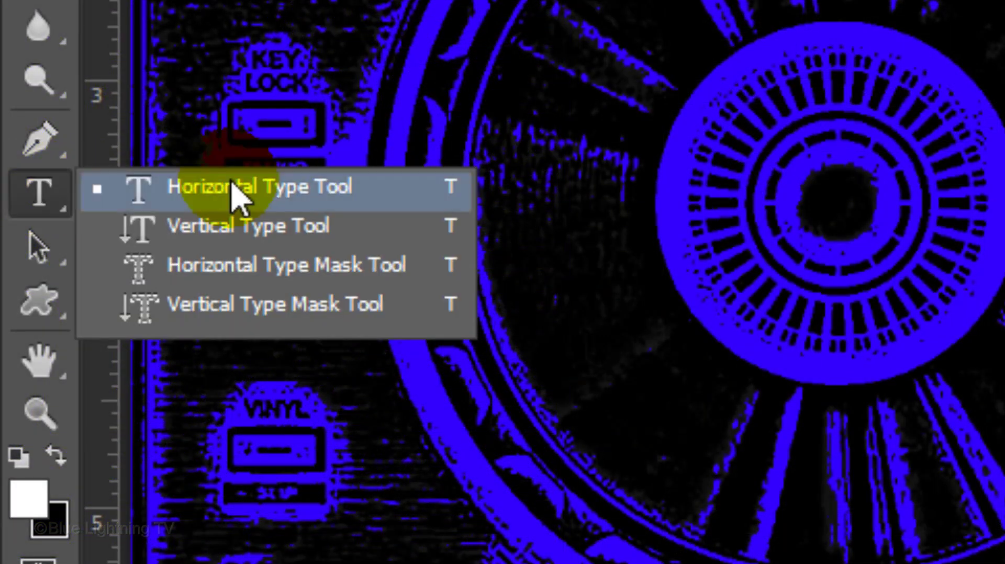
click(239, 193)
click(520, 95)
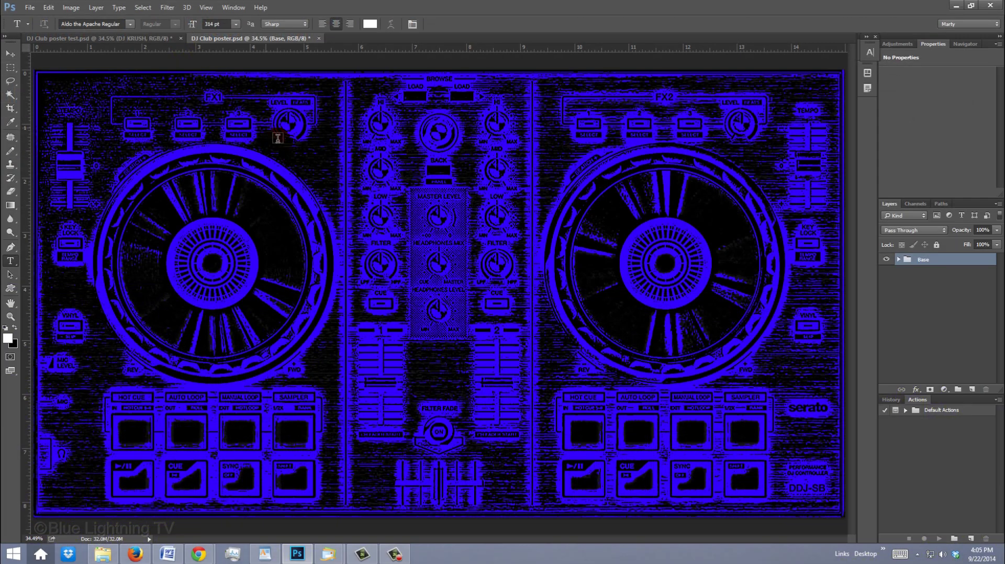
click(432, 294)
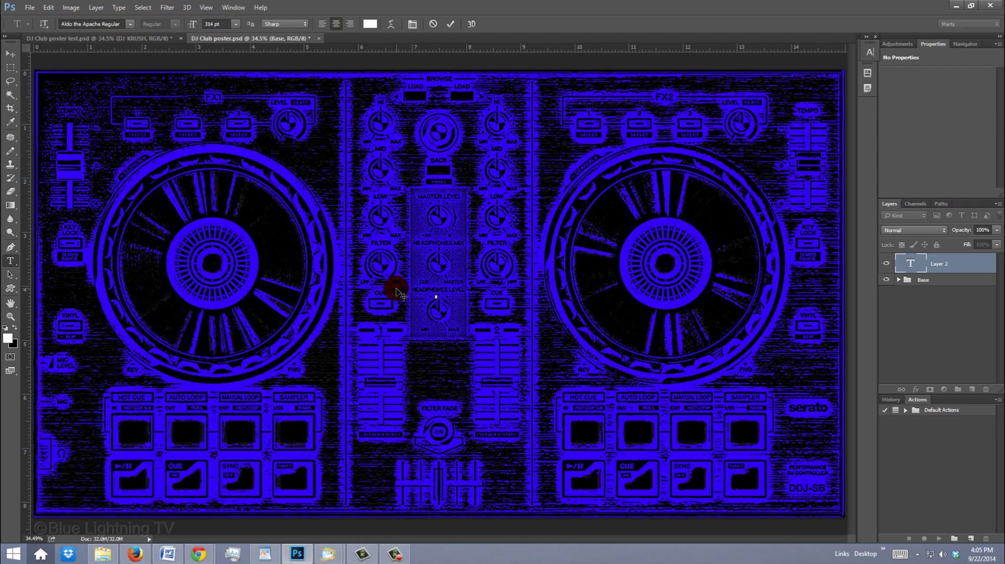
text(DJ KRUSH)
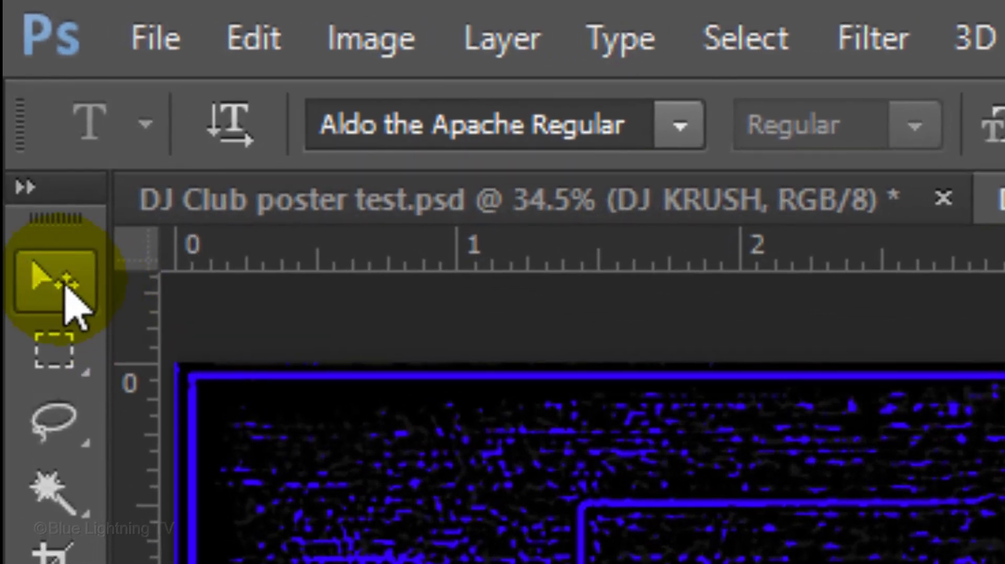
Step: Move the DJ KRUSH title down and rotate it about -11° so it rises rightward
click(65, 285)
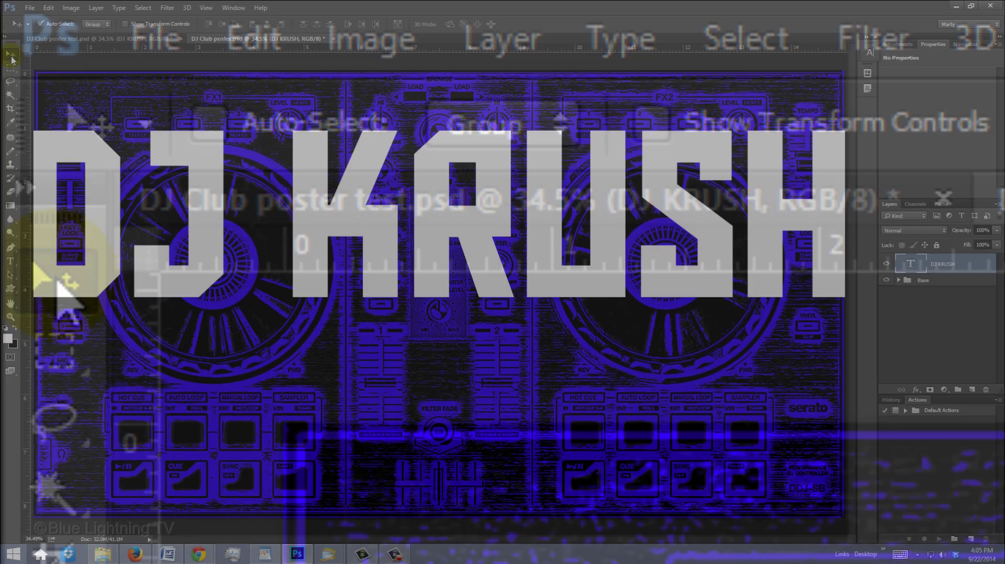
key(ctrl+t)
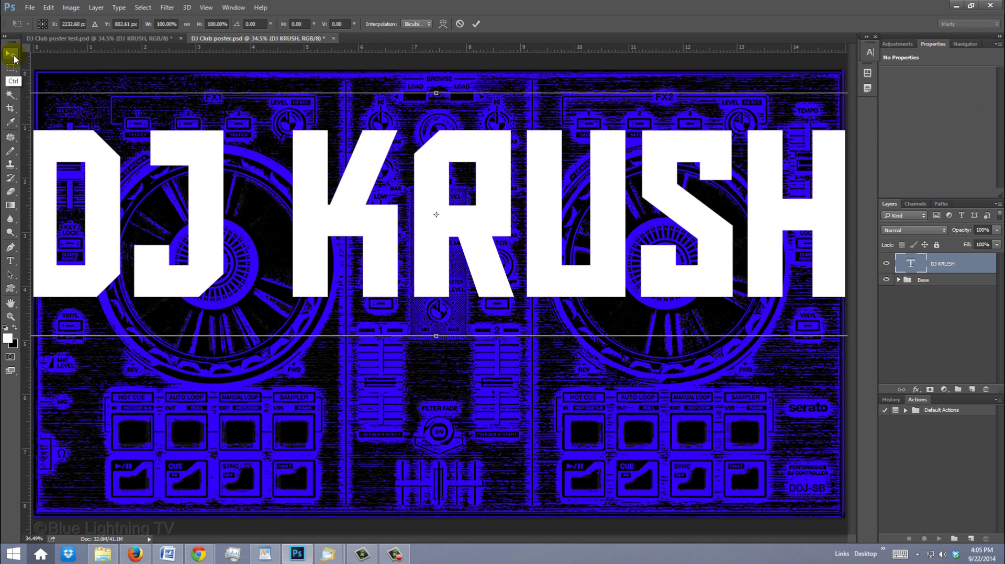
key(ctrl+0)
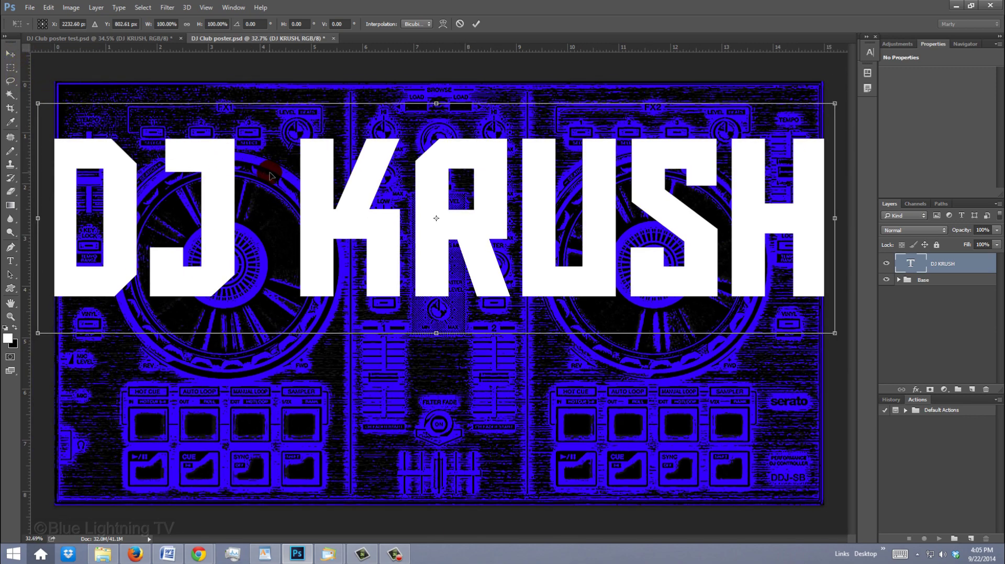
drag(270, 179, 272, 237)
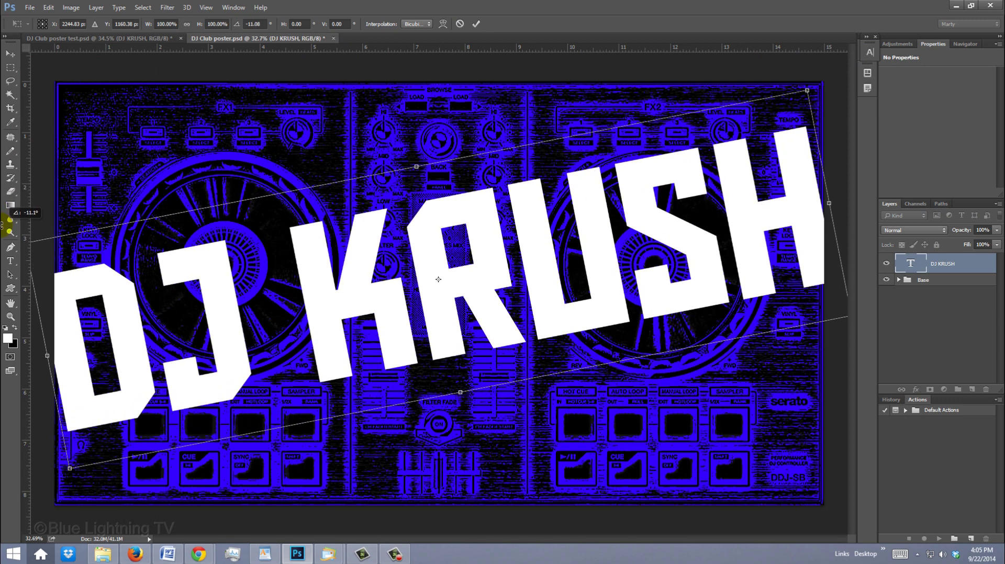
key(Return)
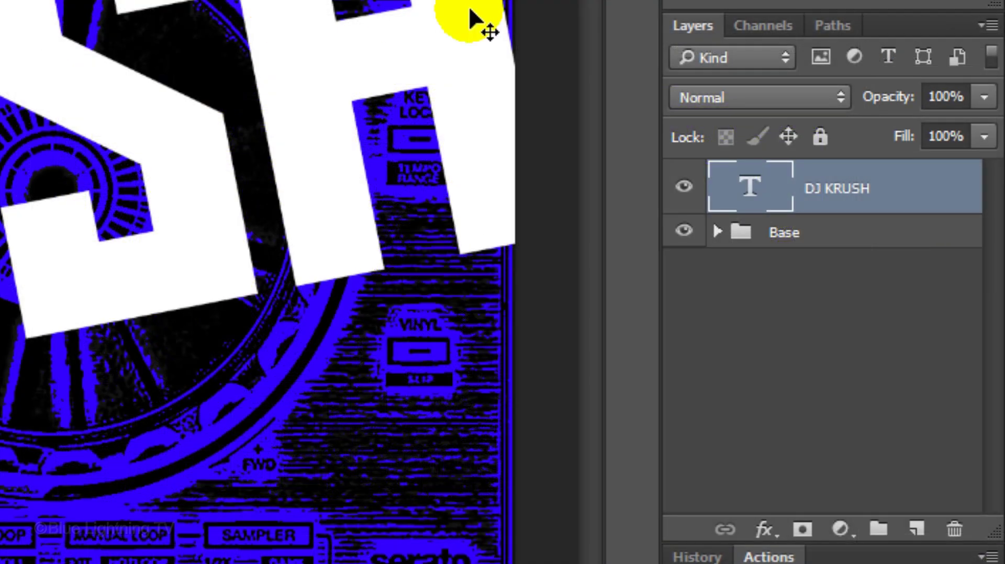
Step: Convert the DJ KRUSH layer to a smart object and add an ea00ff magenta Color Overlay
click(998, 204)
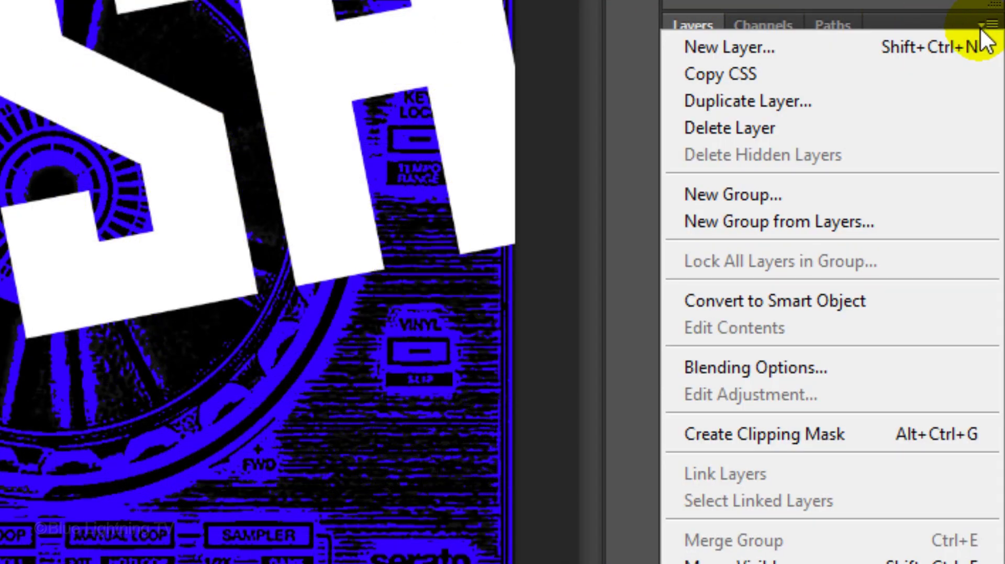
click(913, 302)
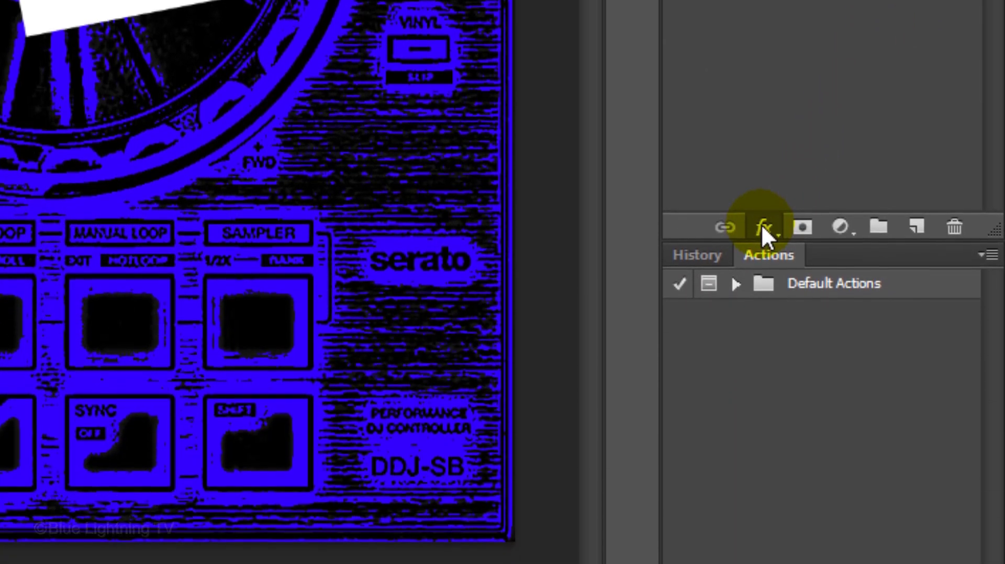
click(762, 225)
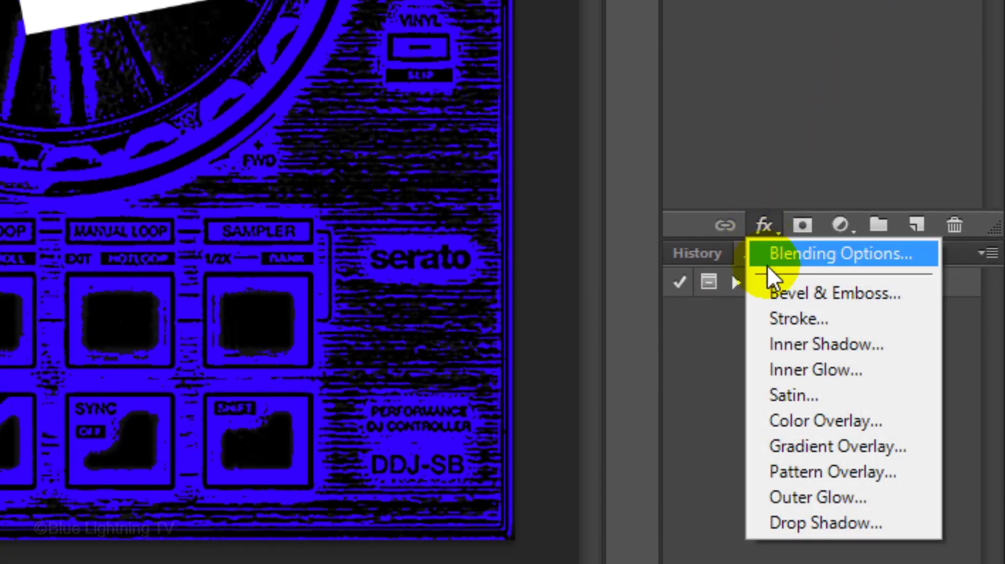
click(783, 420)
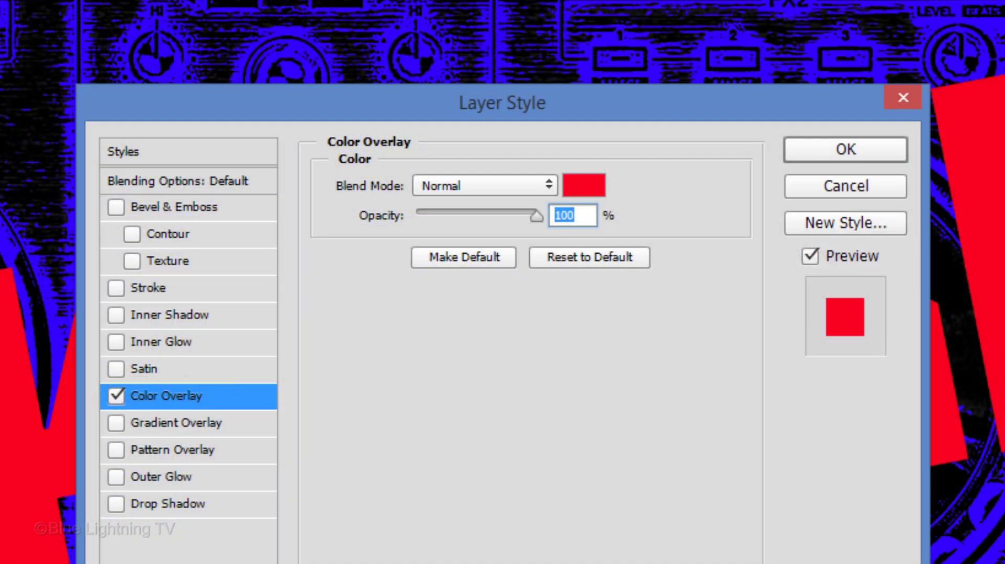
click(582, 187)
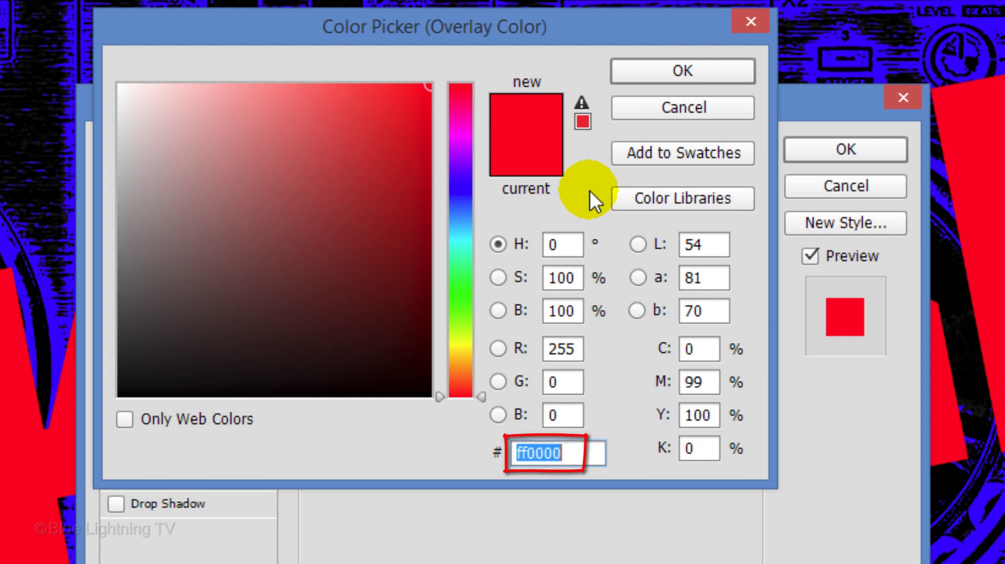
text(ea00ff)
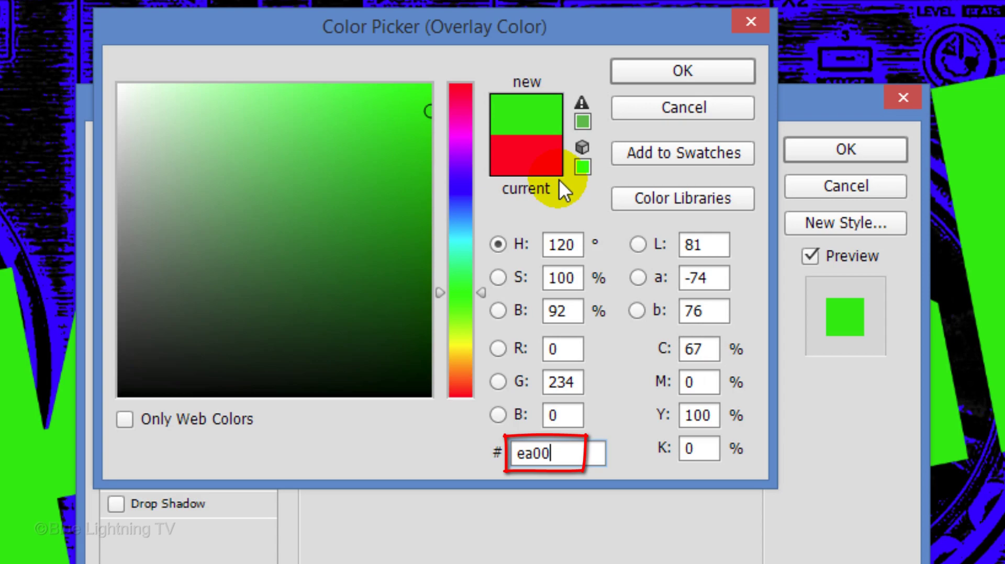
click(668, 73)
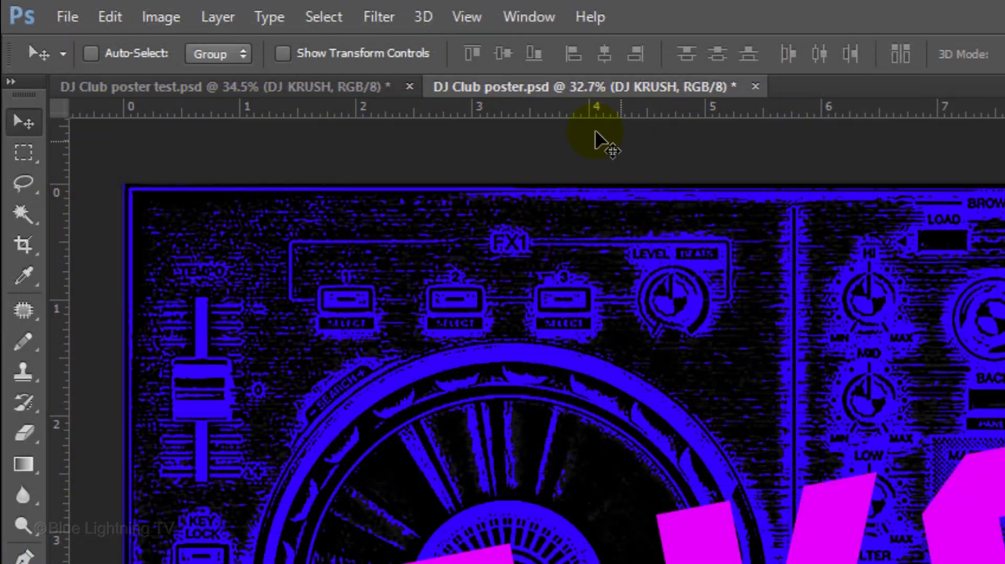
Step: Apply Motion Blur to the title with Angle -80° and Distance 47 pixels
click(377, 17)
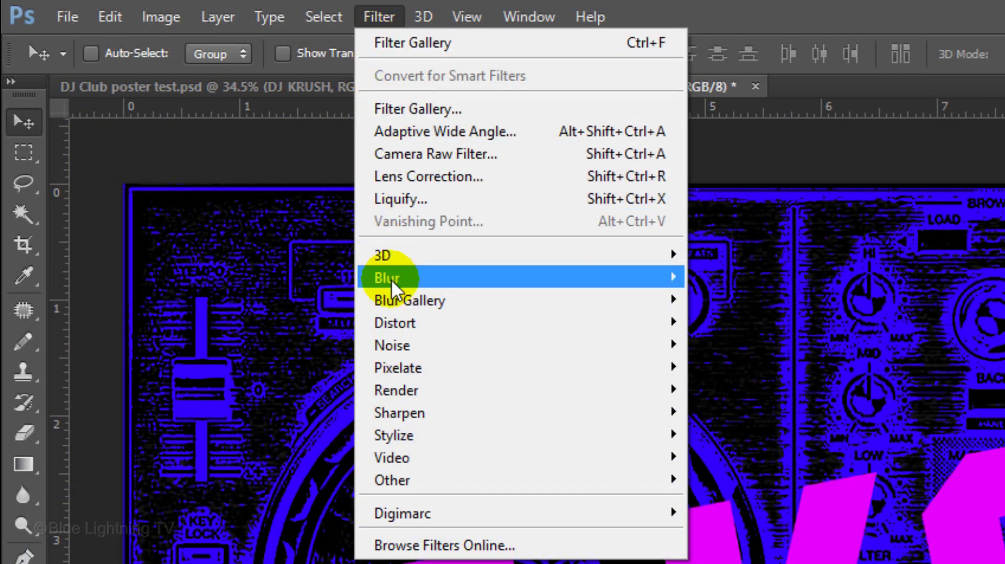
mouse_move(391, 277)
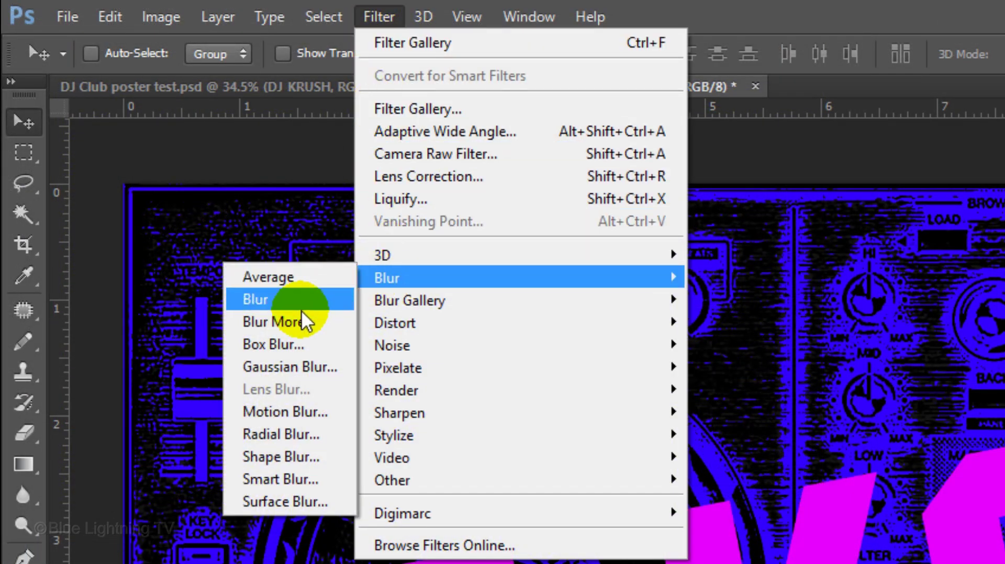
click(281, 410)
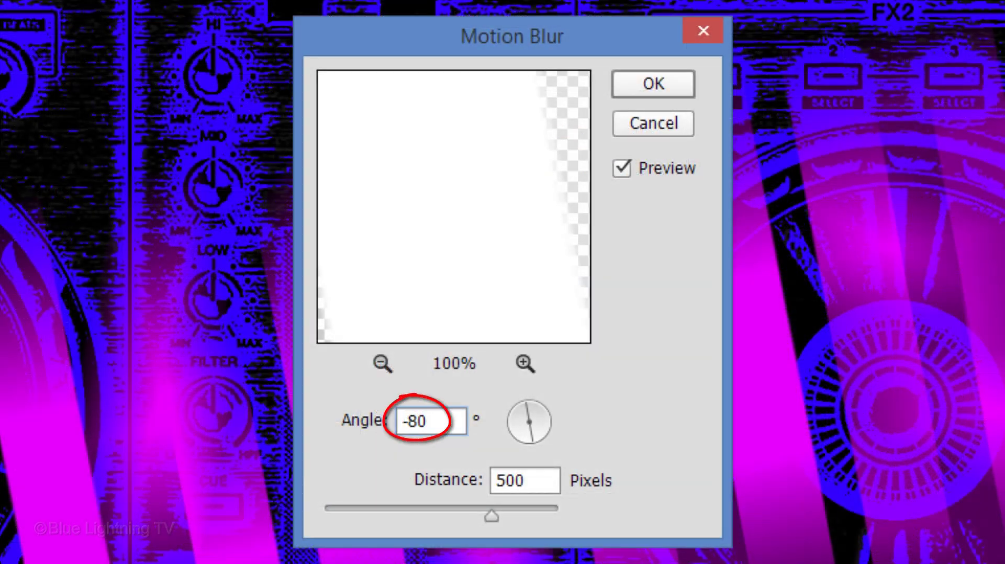
double_click(545, 476)
text(47)
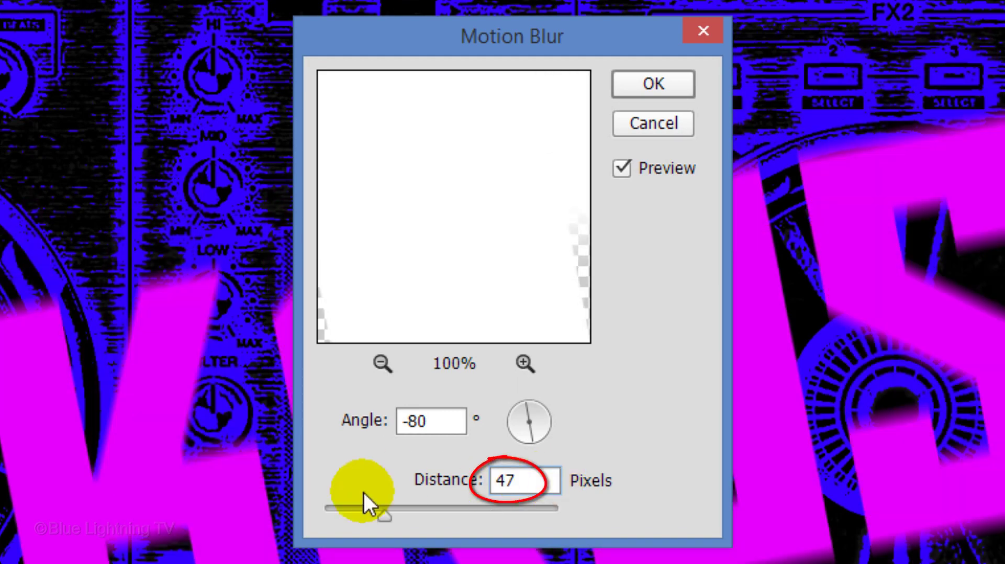
click(654, 87)
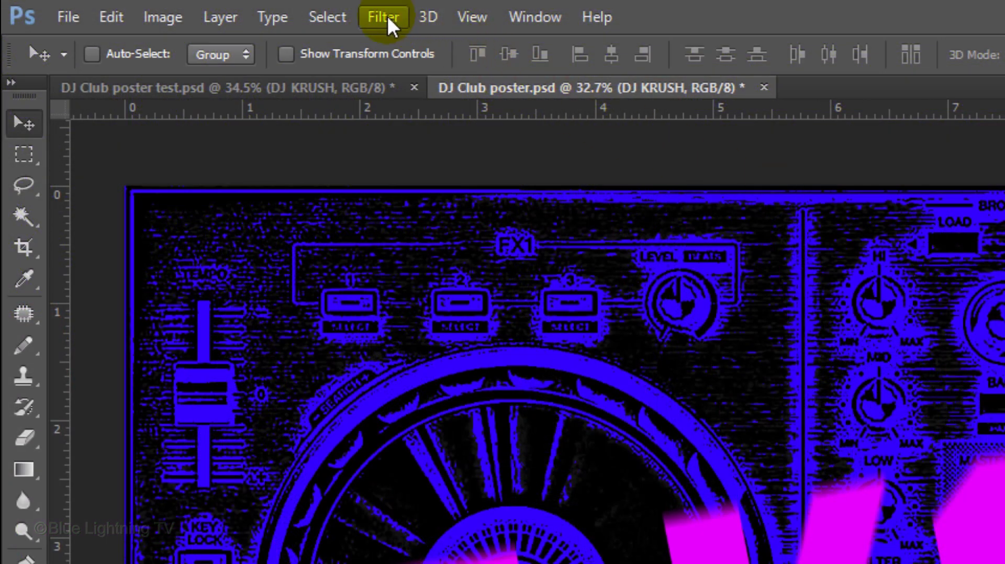
Step: Apply a Wave filter with 999 generators and wavelength and amplitude 1–3 to the title
click(387, 15)
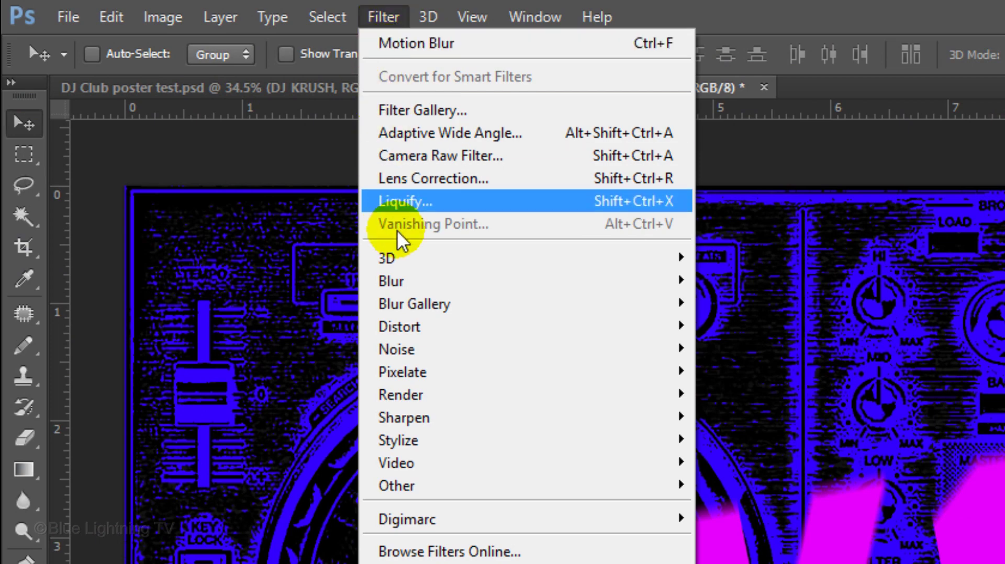
mouse_move(409, 320)
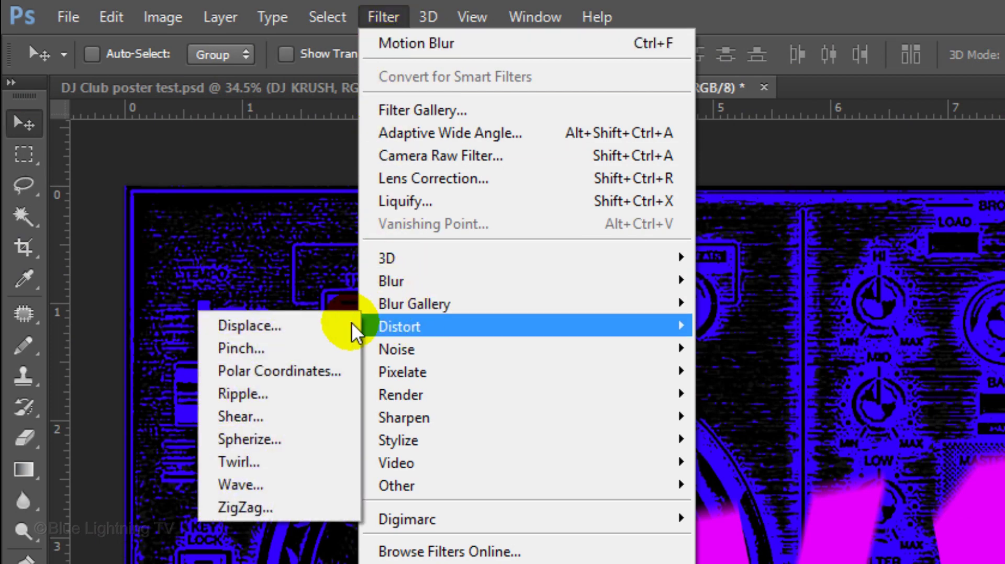
click(255, 485)
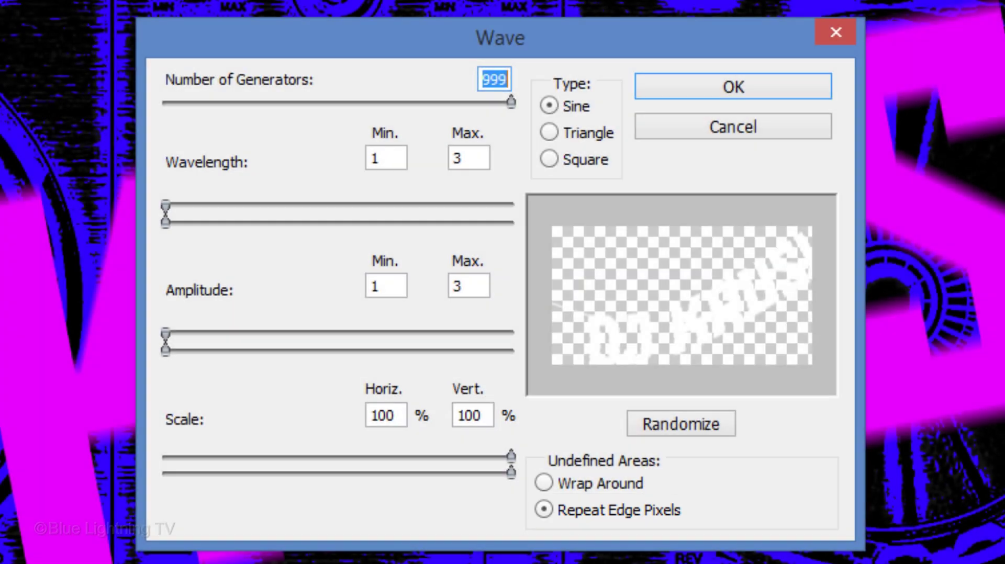
click(694, 87)
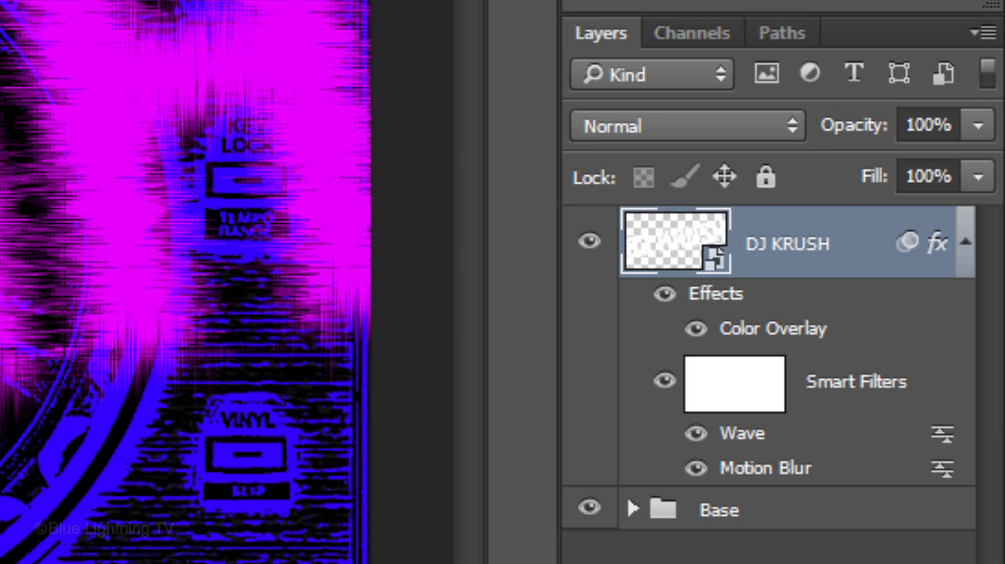
click(965, 243)
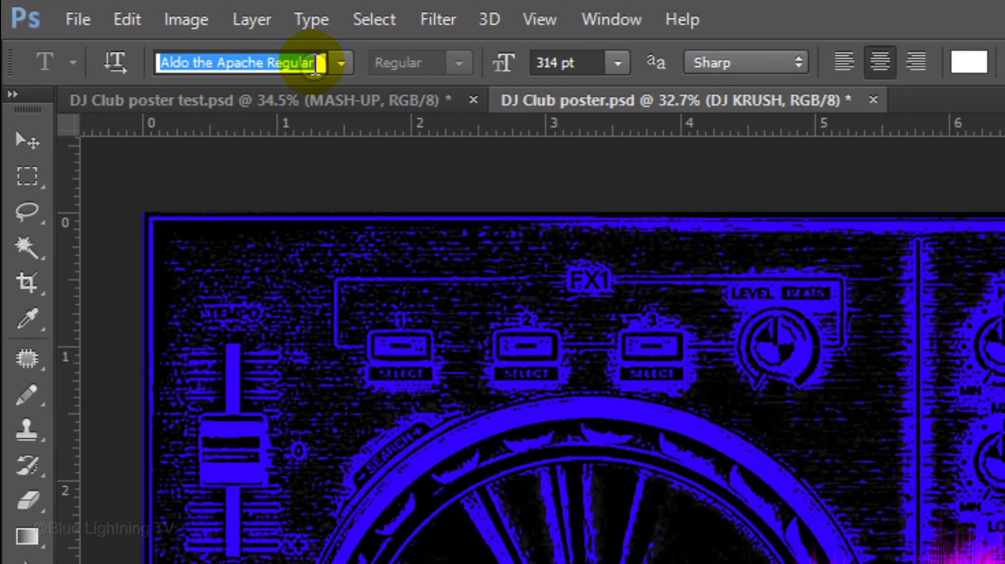
Step: Set the type to barcode font Regular, 304 pt, tracking 200, in white
text(barc)
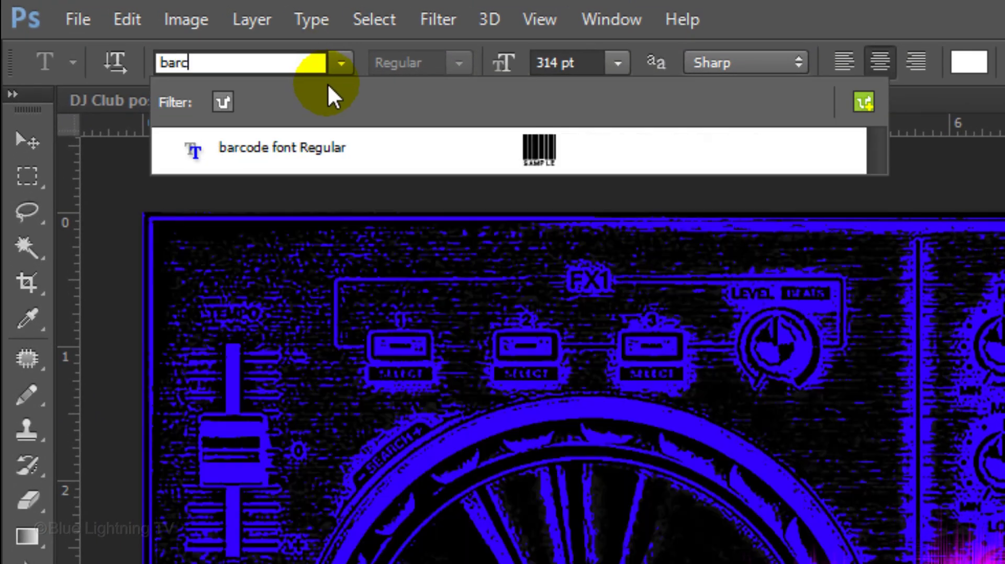
click(320, 148)
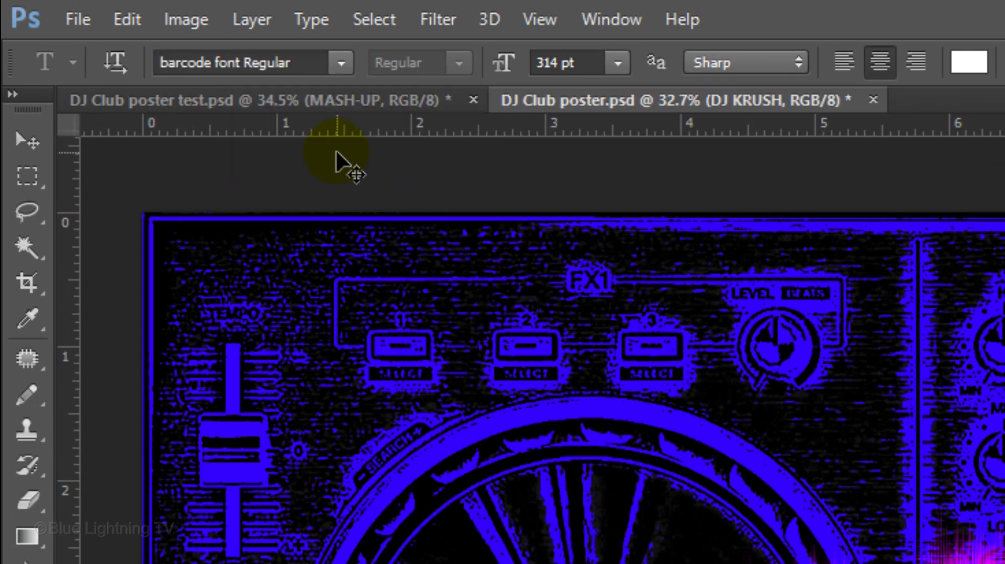
click(625, 21)
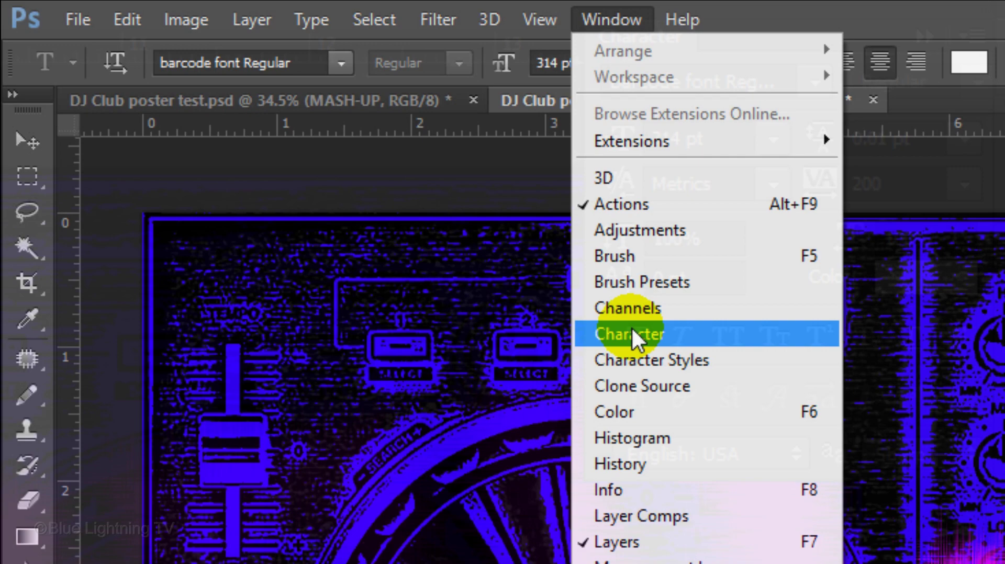
click(631, 326)
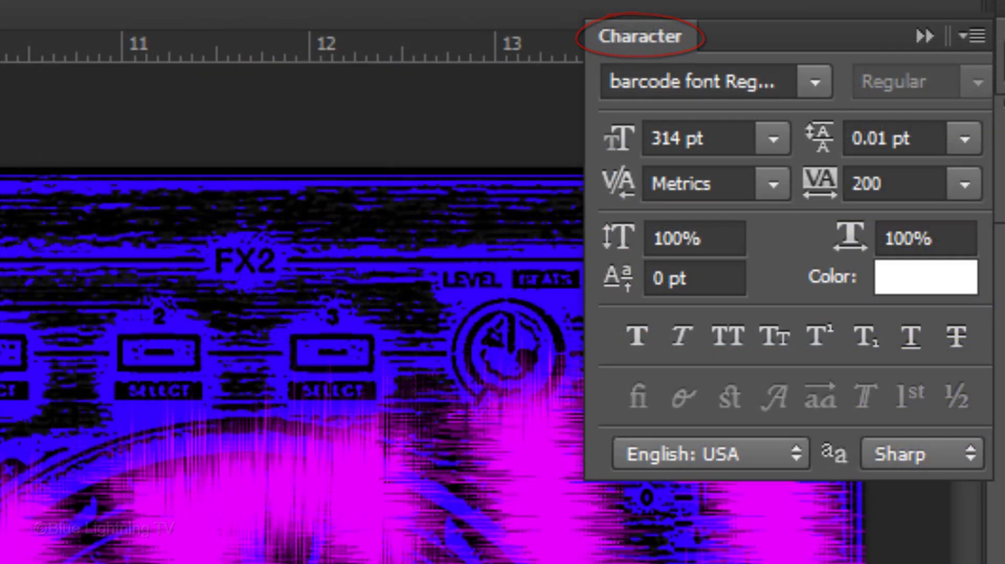
click(672, 138)
key(BackSpace)
key(BackSpace)
text(04)
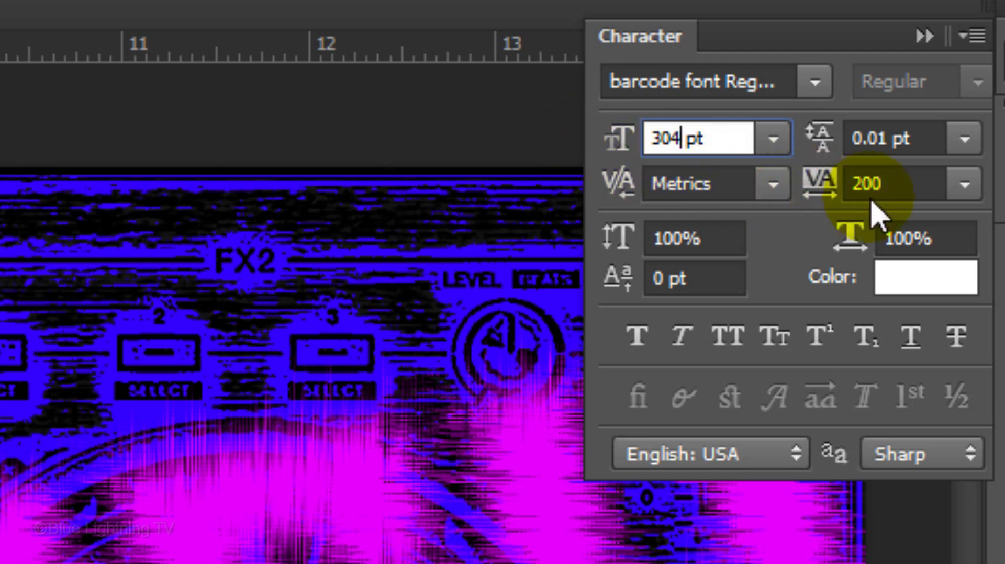
click(888, 184)
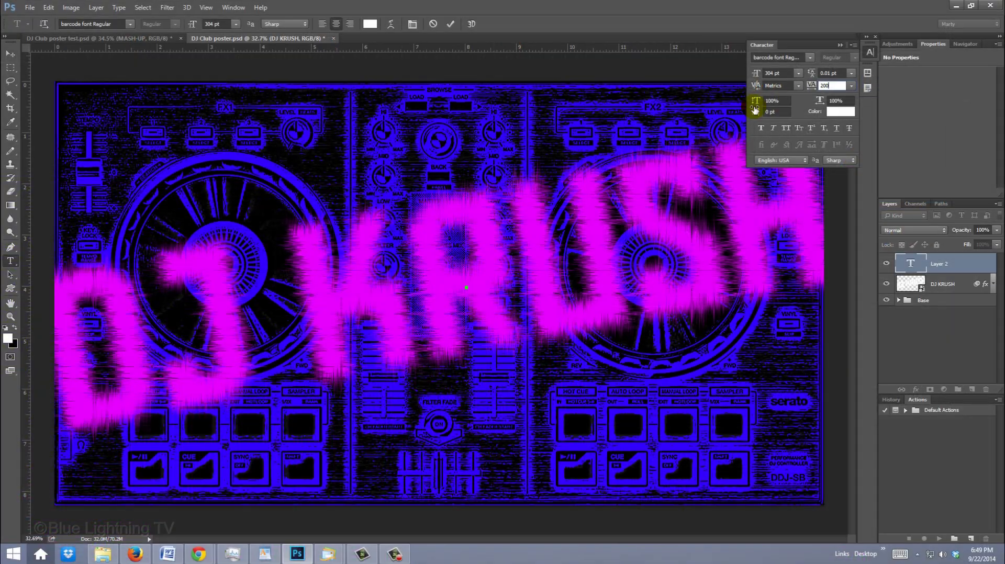
Step: Type MASH-UP on the poster and colour it turquoise 01ffd8
click(465, 275)
text(MASH-UP)
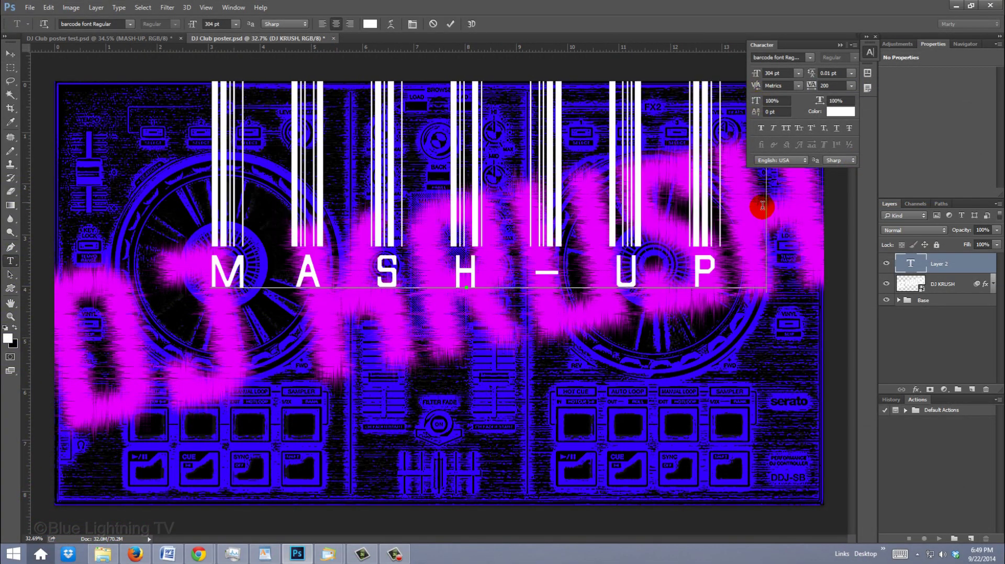
drag(762, 205, 125, 223)
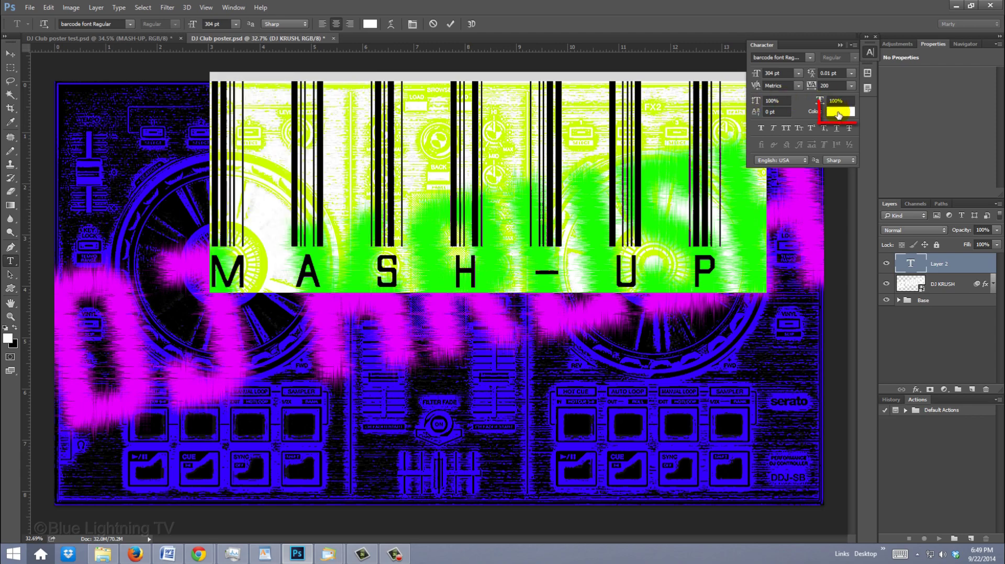
click(826, 111)
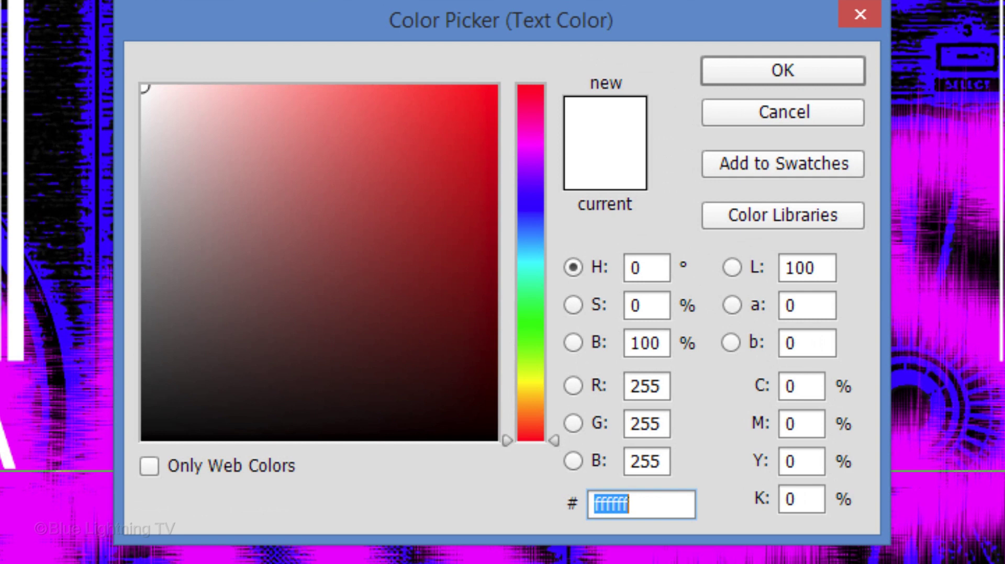
text(01)
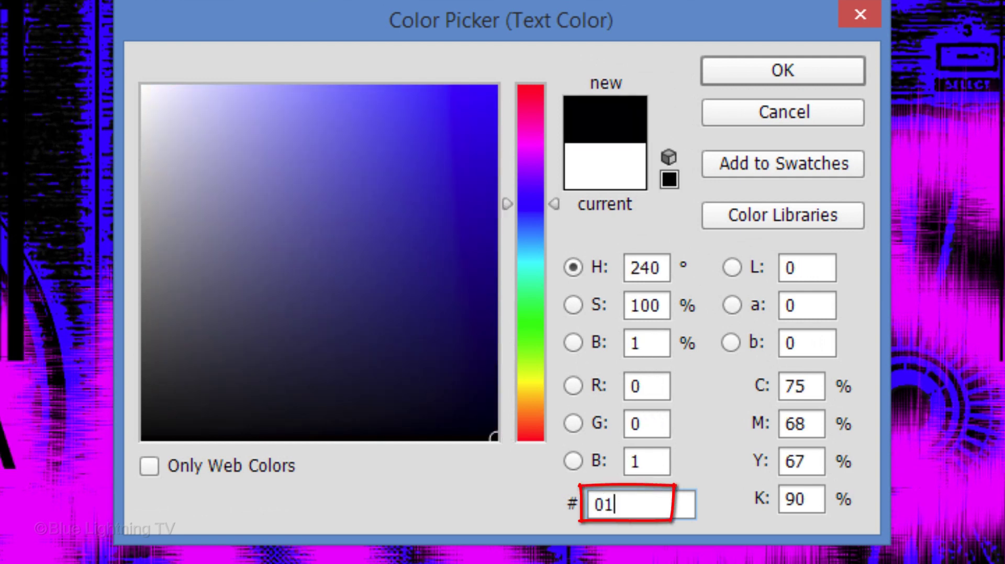
text(ffd8)
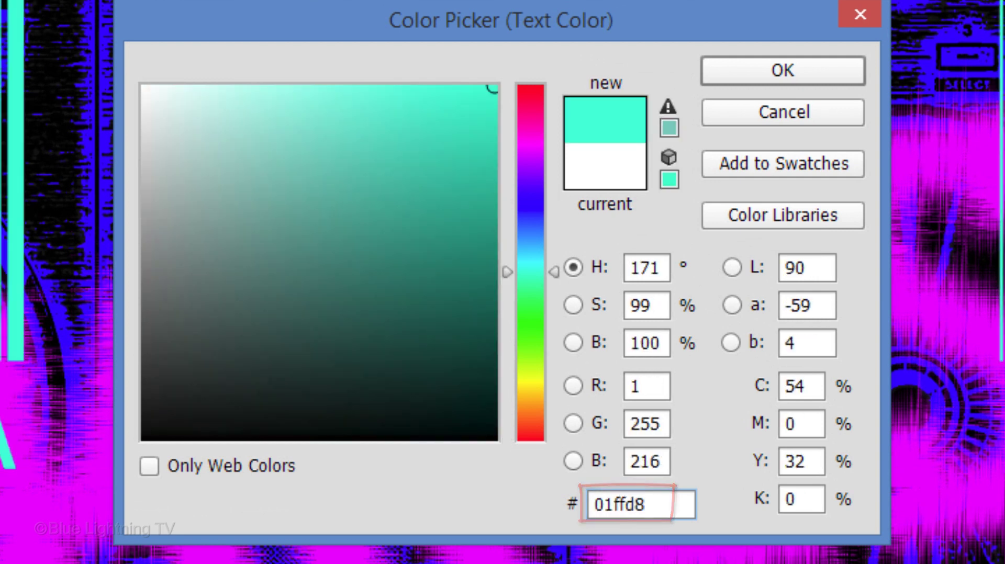
click(782, 71)
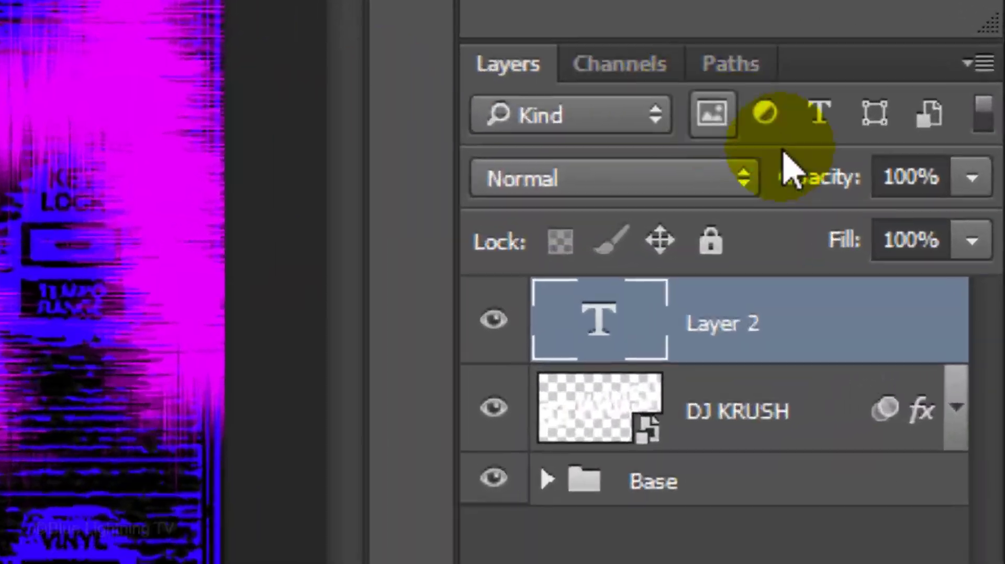
Step: Set the MASH-UP layer to 30% opacity, move it lower, and stack it below DJ KRUSH
click(987, 231)
text(304)
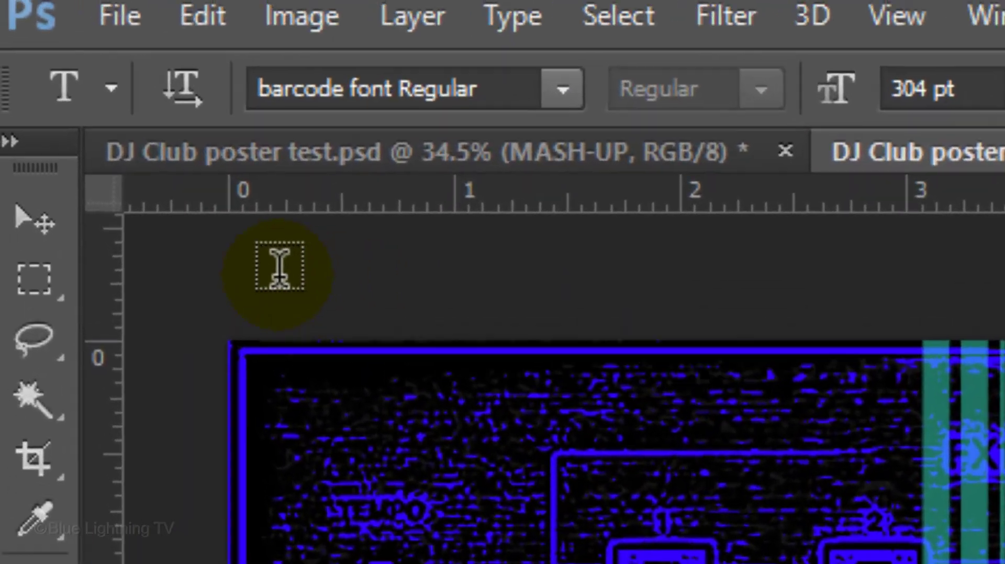
click(36, 222)
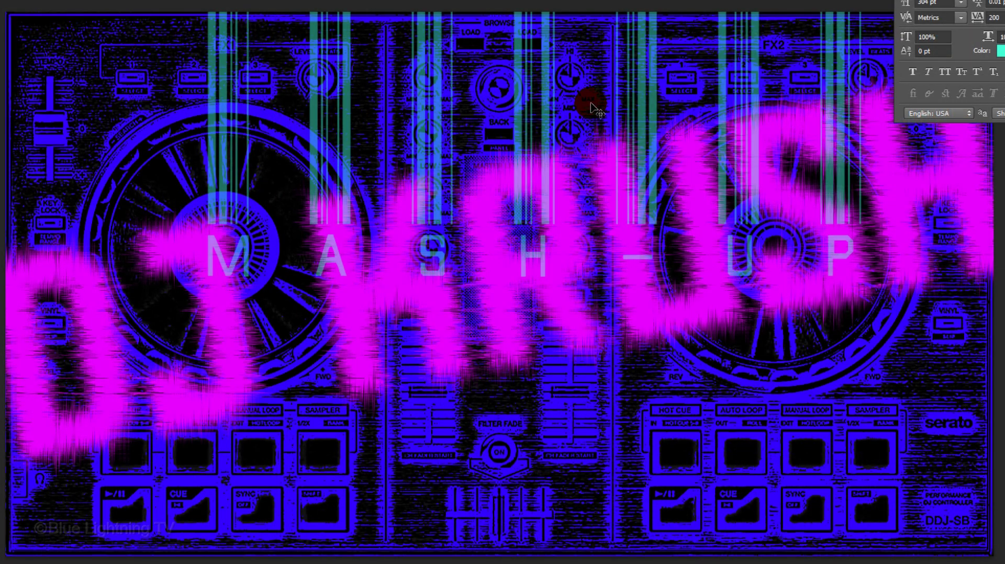
drag(590, 101, 671, 270)
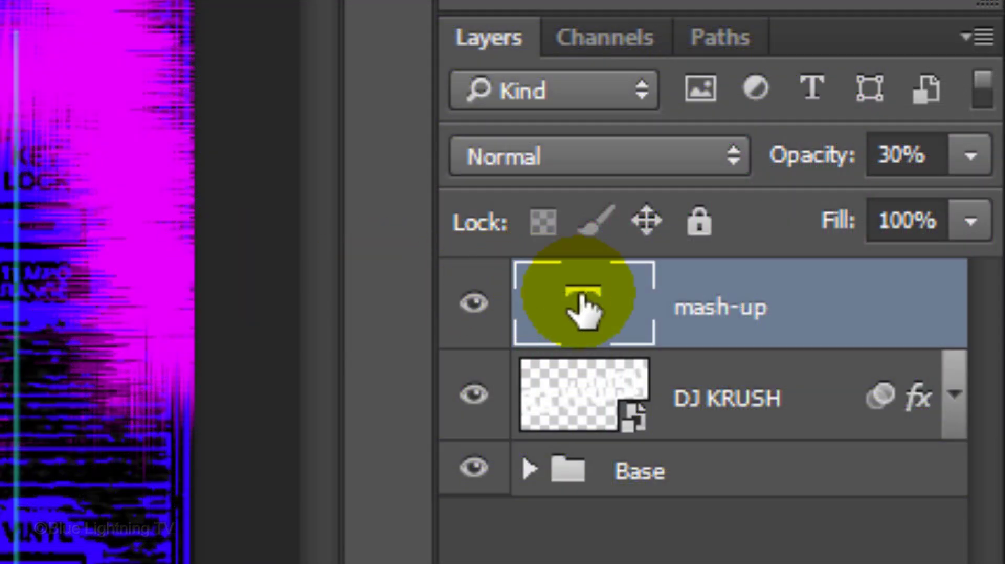
drag(579, 303, 602, 455)
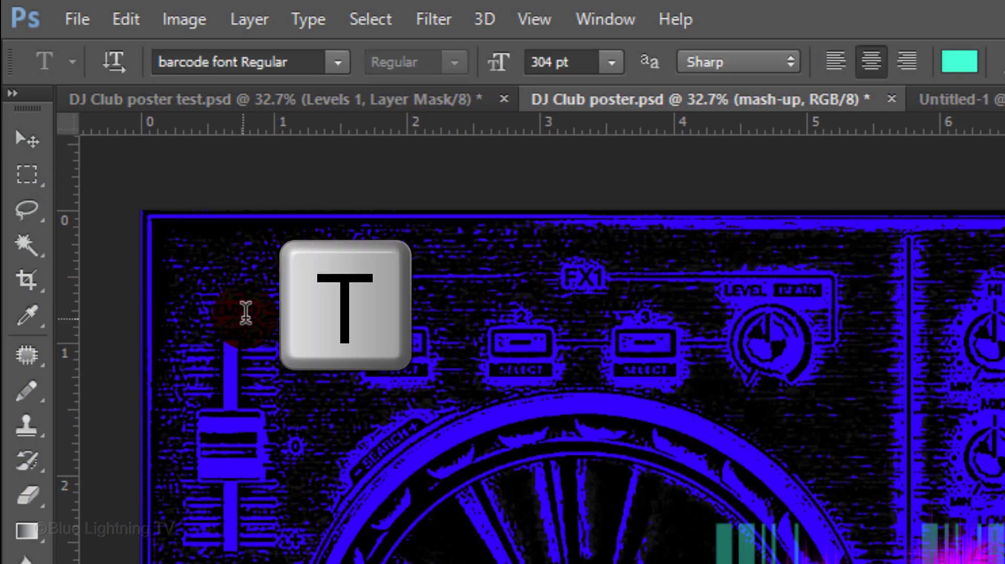
Step: Start a new text line set to Dense Regular, 90 pt, left-aligned, in white
click(244, 314)
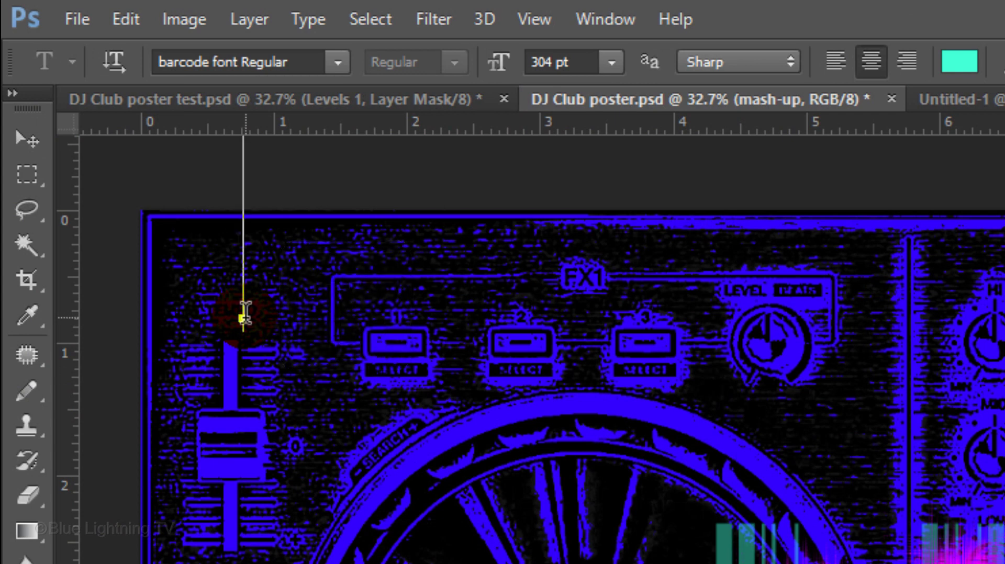
click(318, 61)
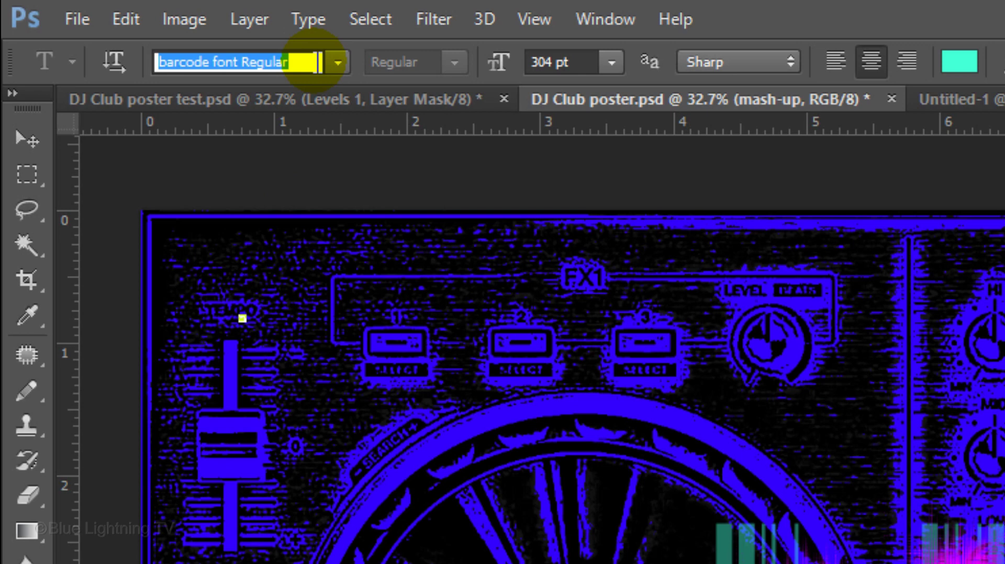
text(den)
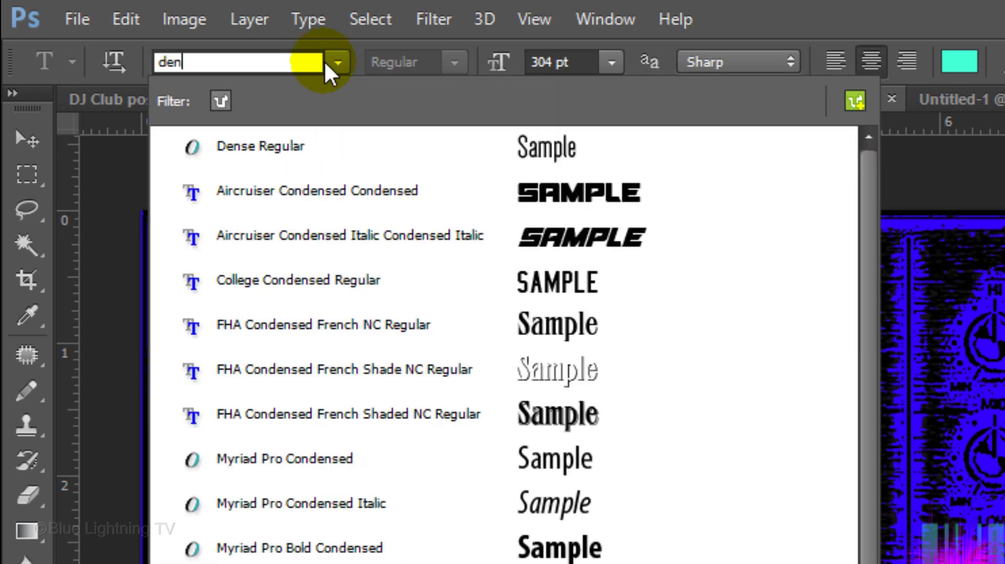
click(307, 154)
click(541, 61)
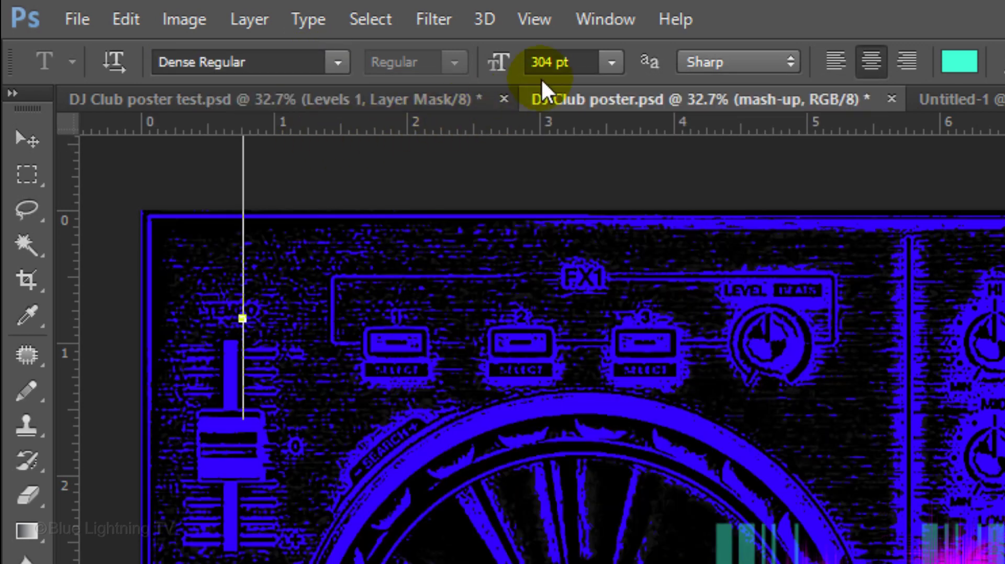
text(90)
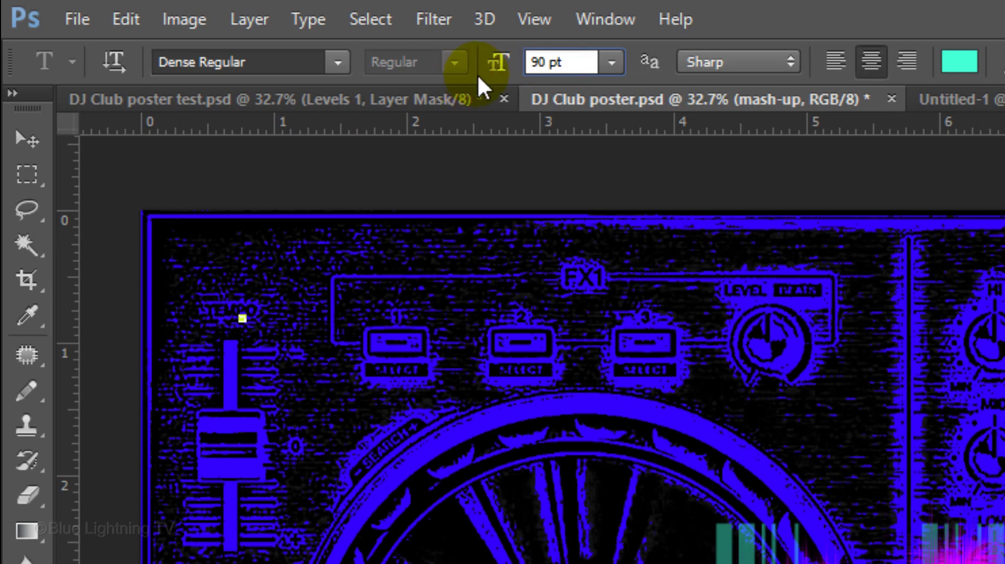
click(839, 62)
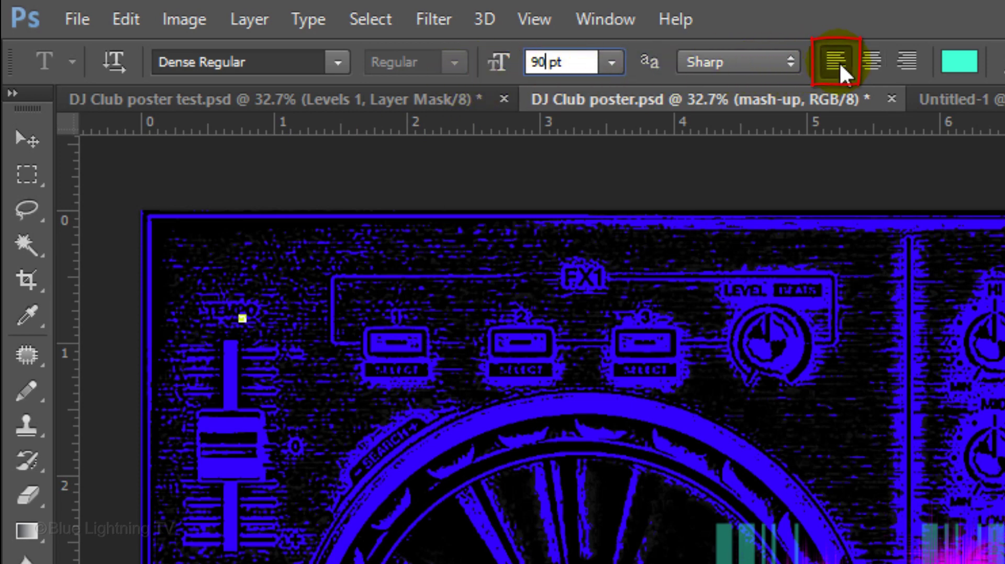
click(953, 70)
drag(193, 117, 149, 73)
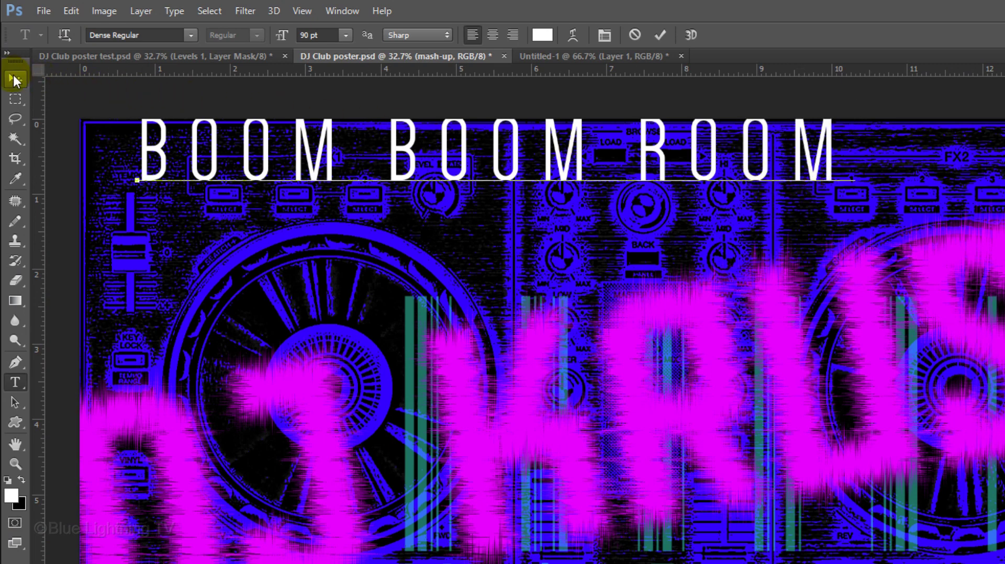
Step: Commit the BOOM BOOM ROOM text and position it across the top-left
click(15, 80)
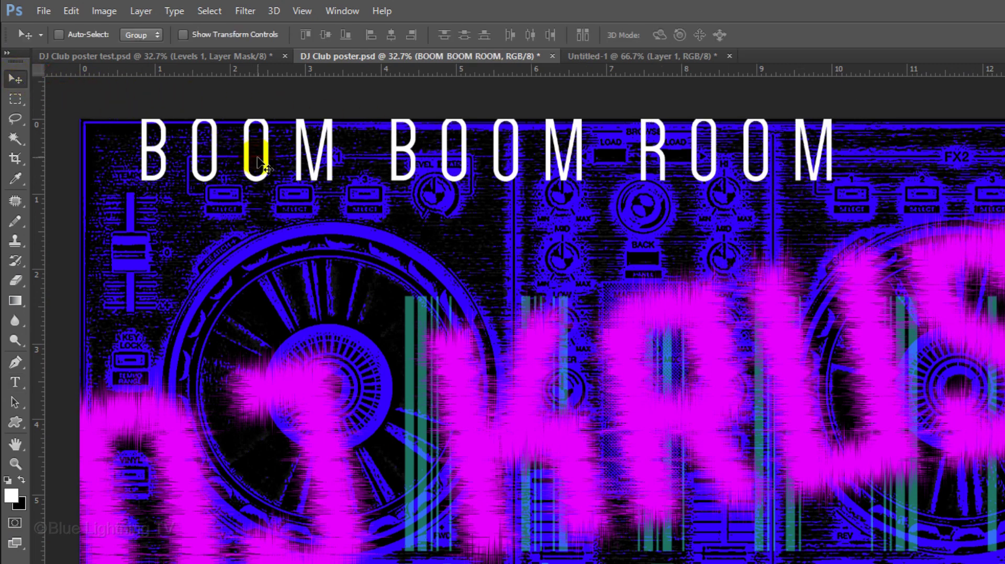
drag(258, 157, 238, 179)
drag(224, 184, 233, 183)
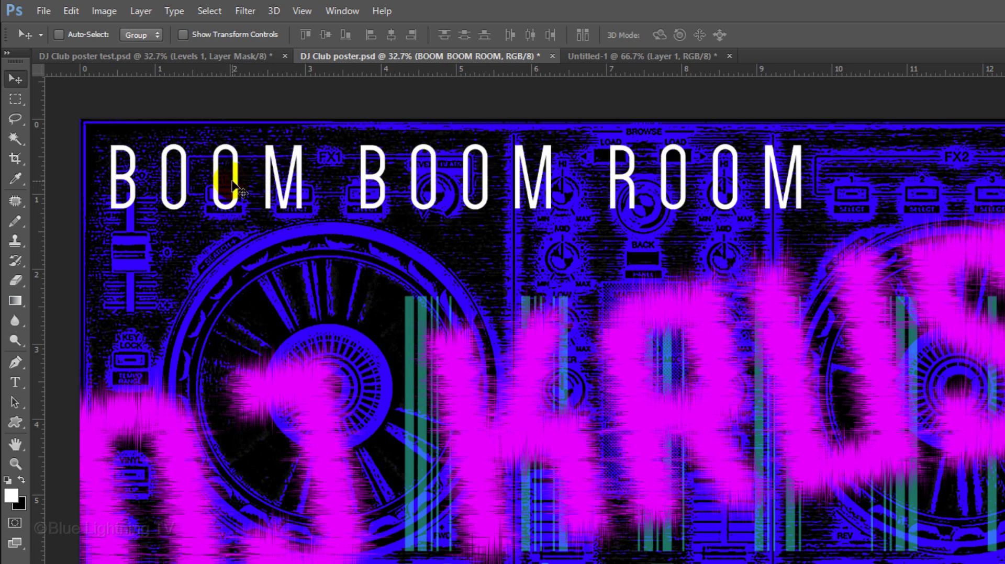
Step: Add the venue street address as 25 pt text and move it just under BOOM BOOM ROOM
key(t)
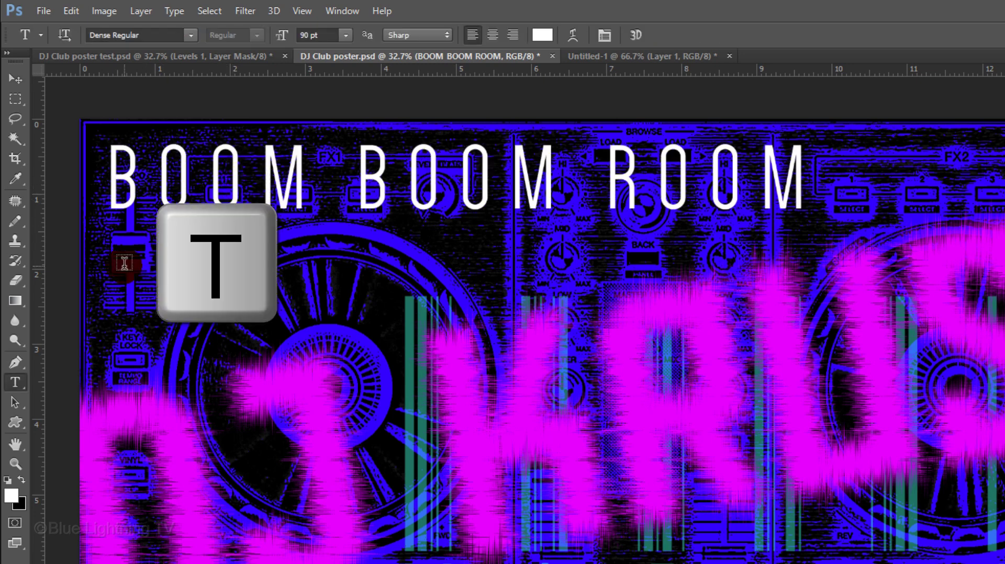
click(124, 264)
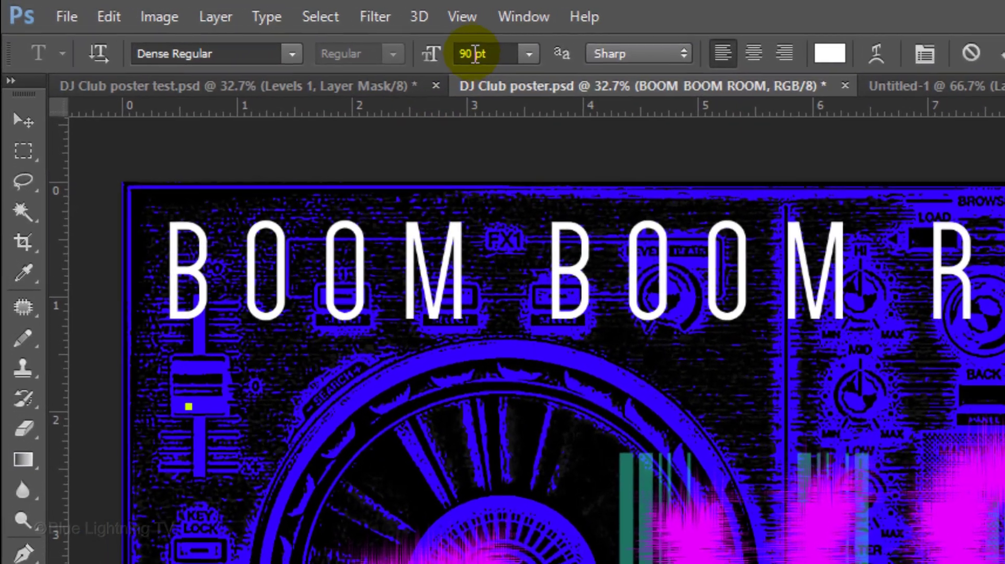
click(309, 34)
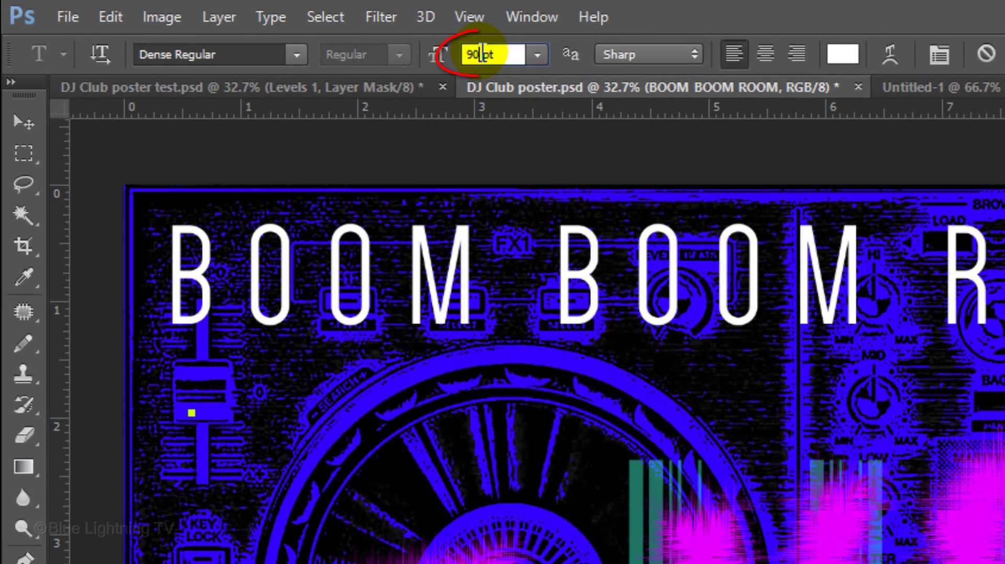
text(25)
key(Return)
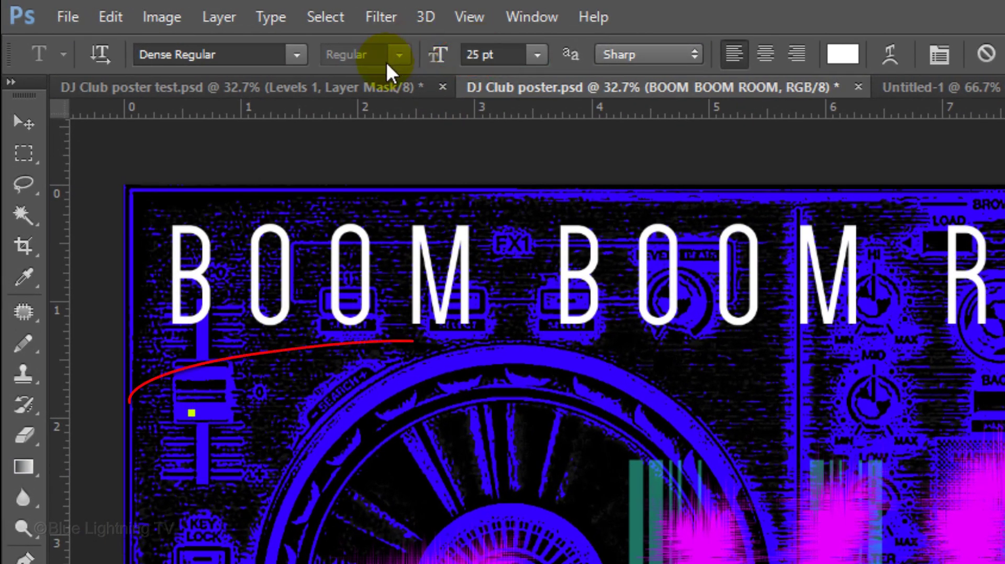
text(848 WASHINGTON S)
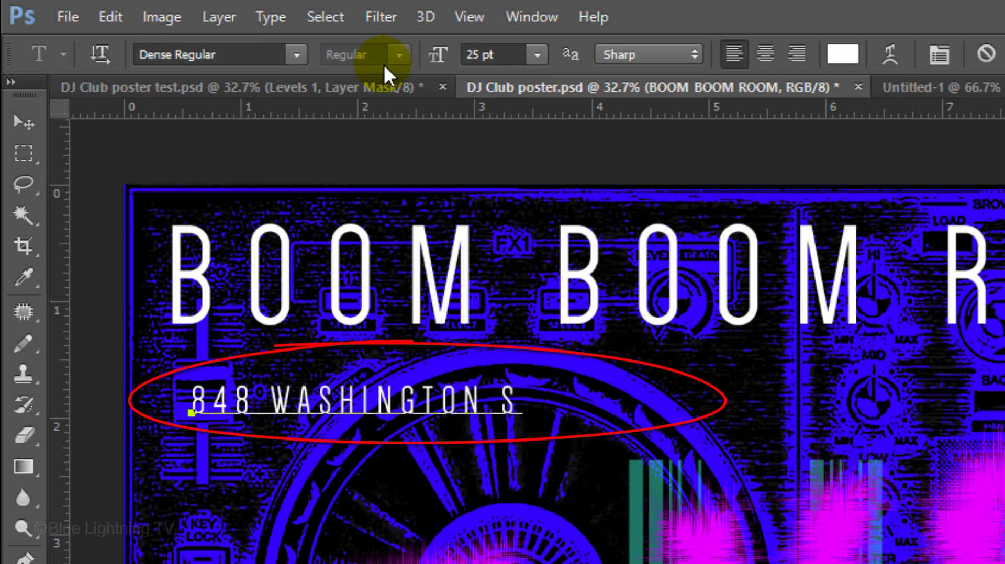
text(T. NY)
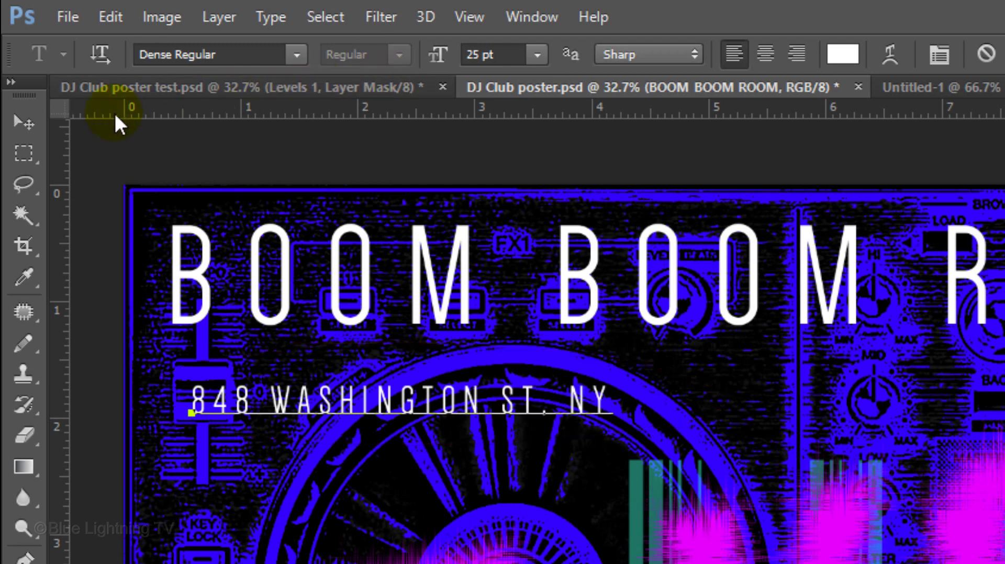
click(30, 124)
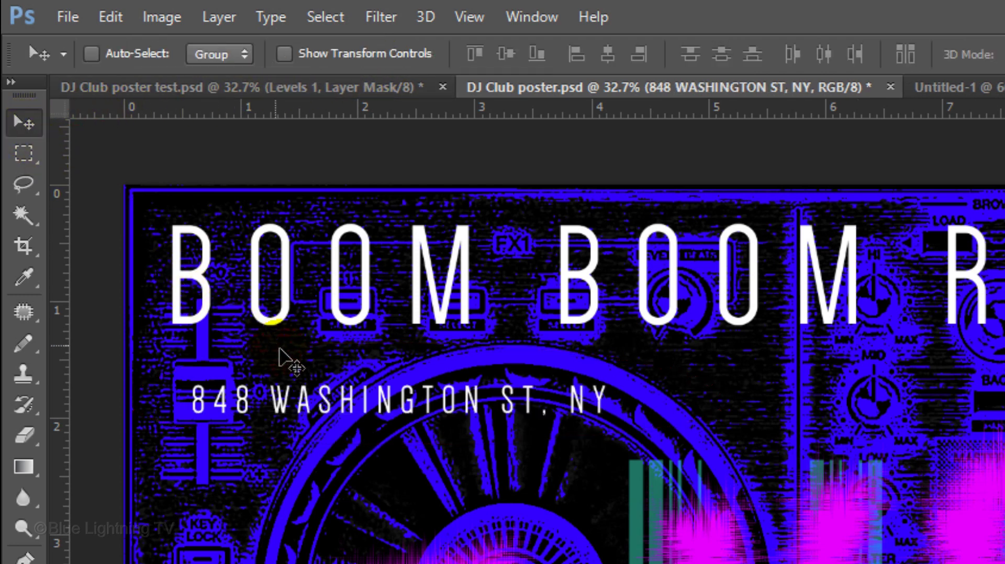
drag(323, 403, 352, 361)
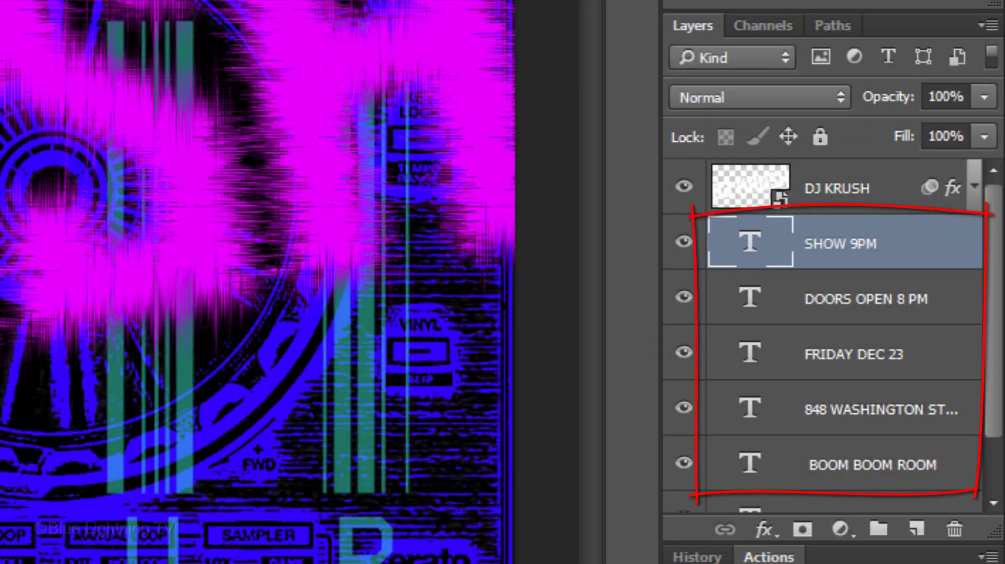
Step: Group the venue and date text layers into a group named Text
drag(995, 210, 990, 252)
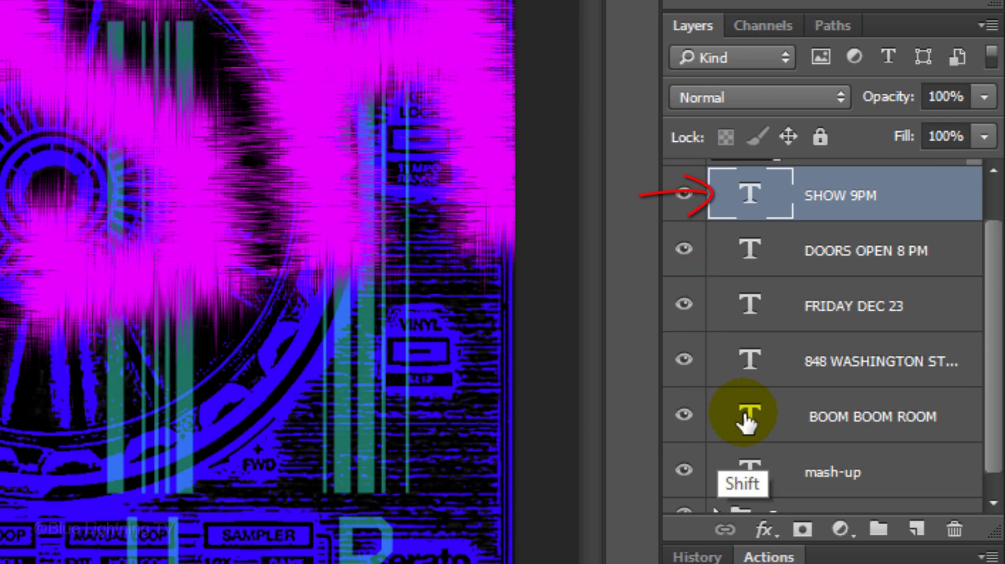
shift+click(746, 422)
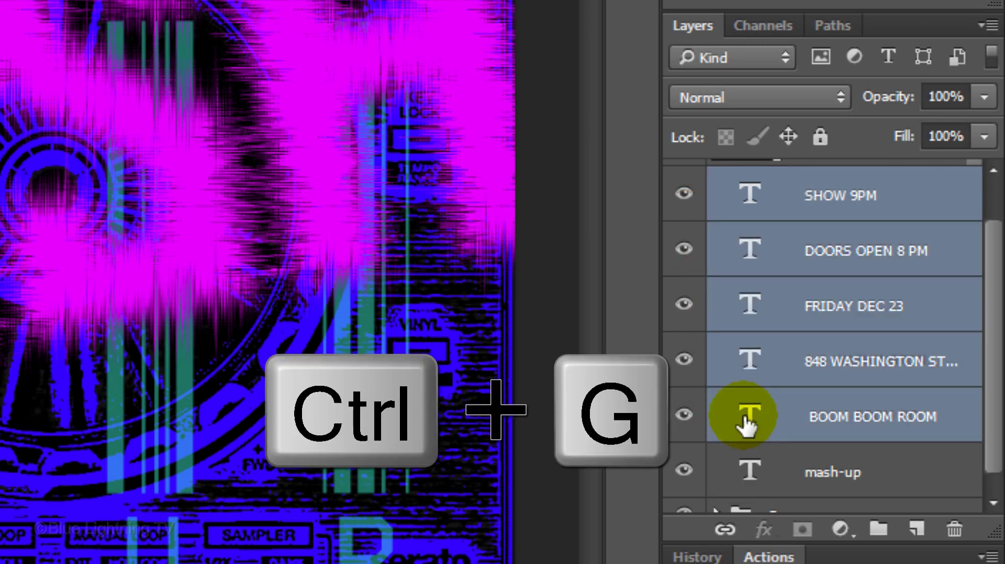
key(ctrl+g)
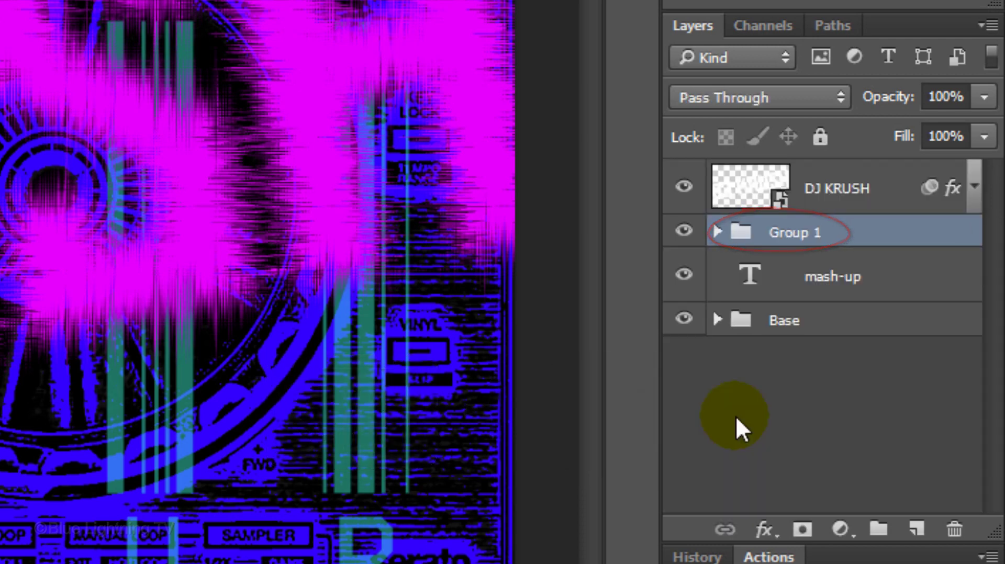
double_click(794, 236)
text(Text)
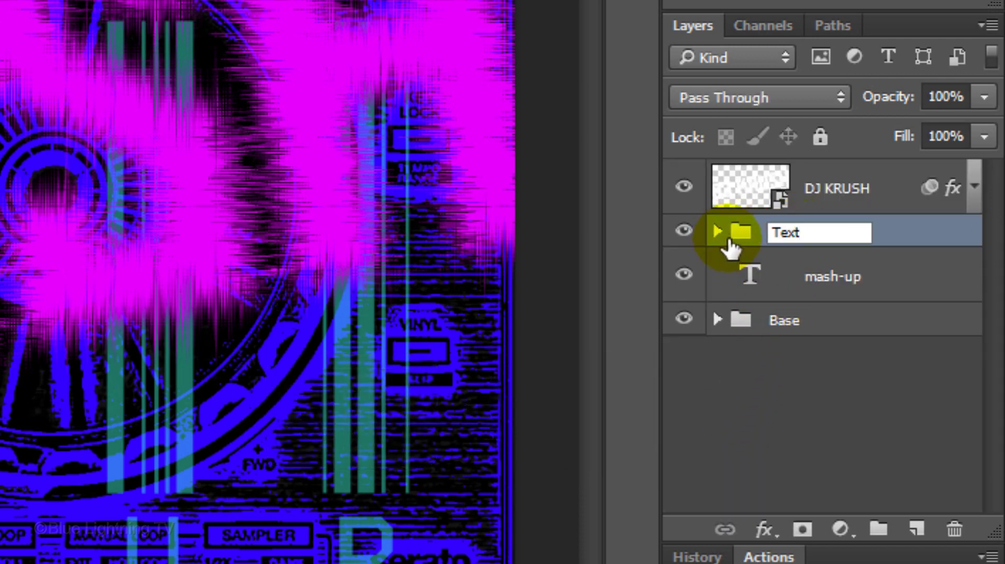
key(Return)
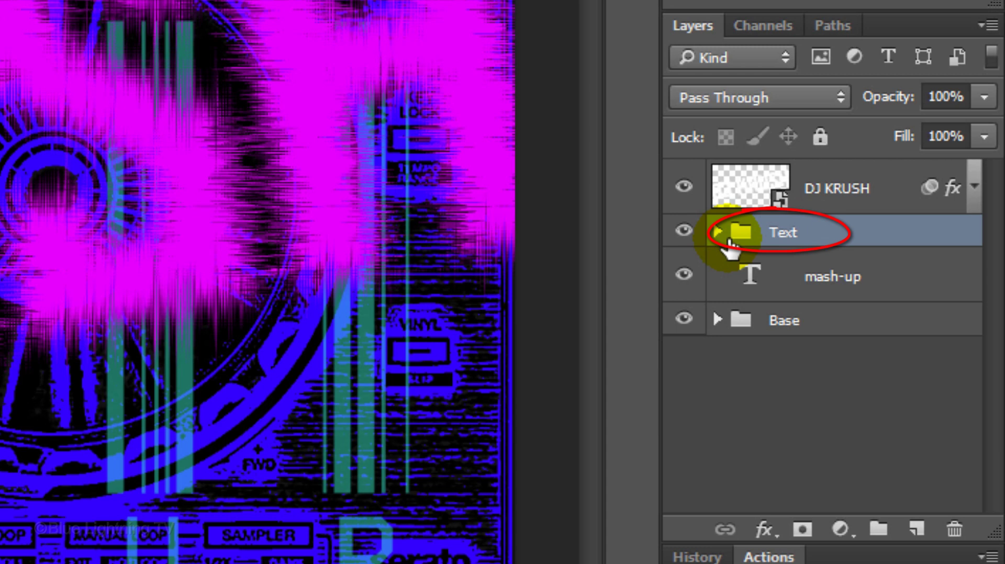
Step: Duplicate the Text group and convert the original Text group into a smart object
key(ctrl+j)
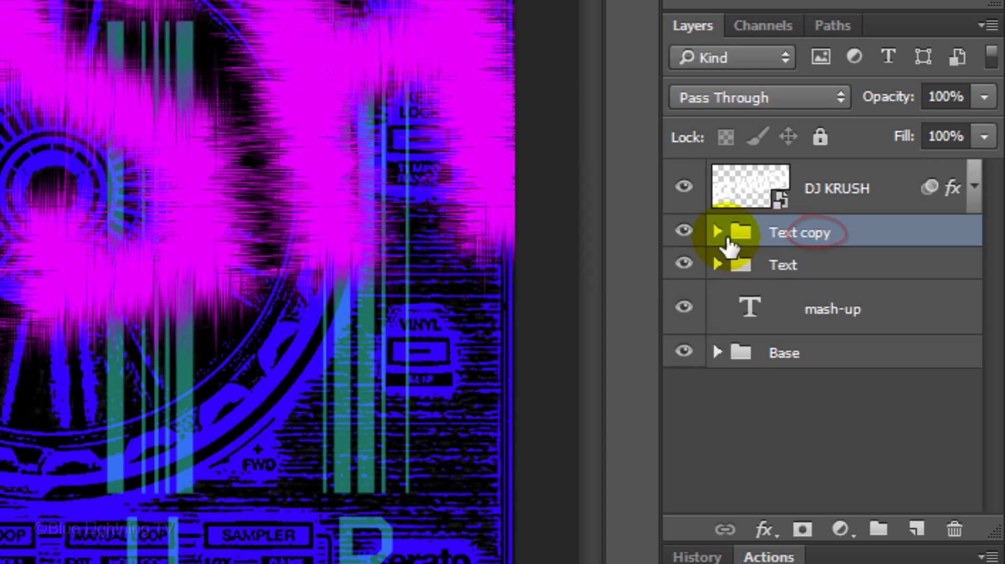
click(740, 270)
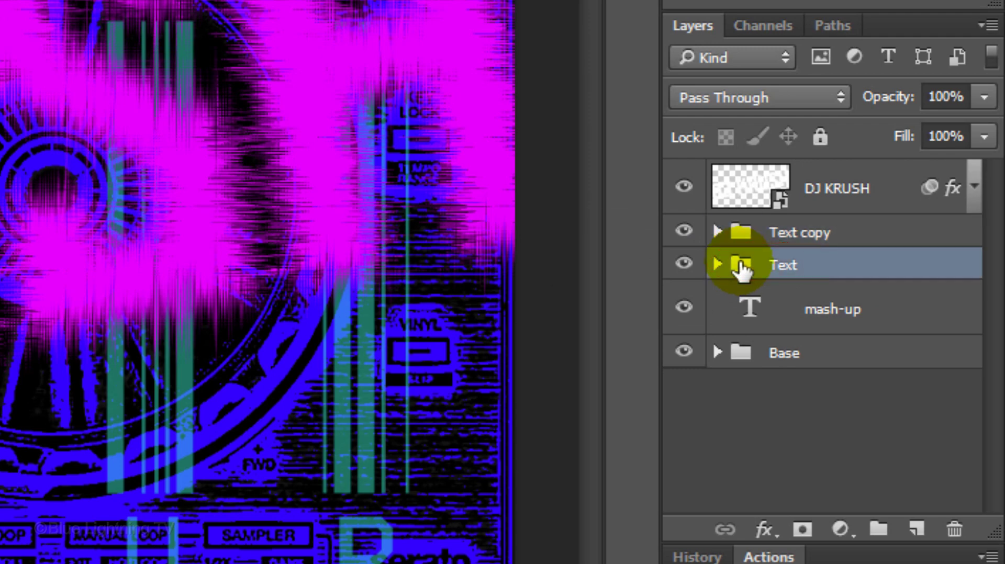
click(982, 26)
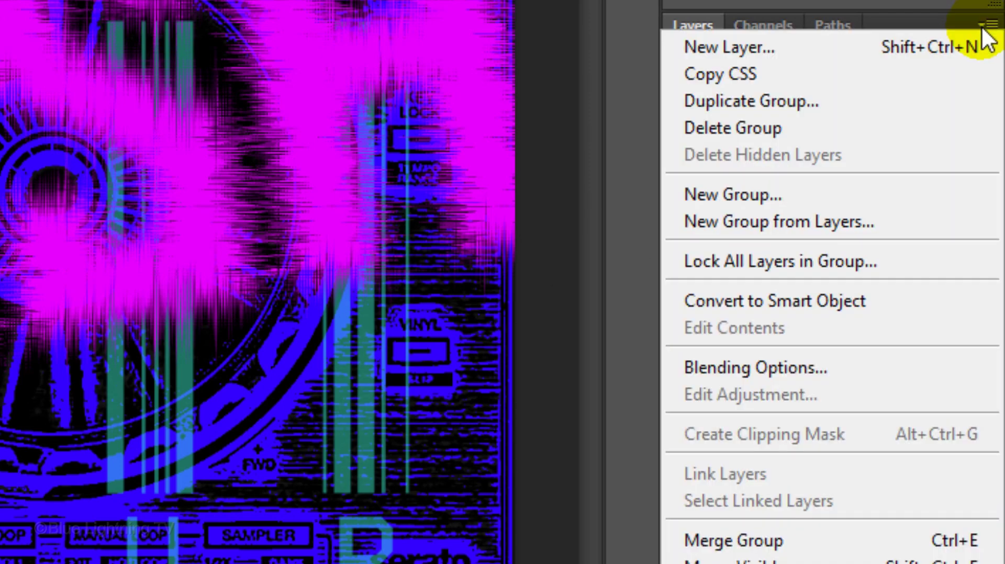
click(870, 299)
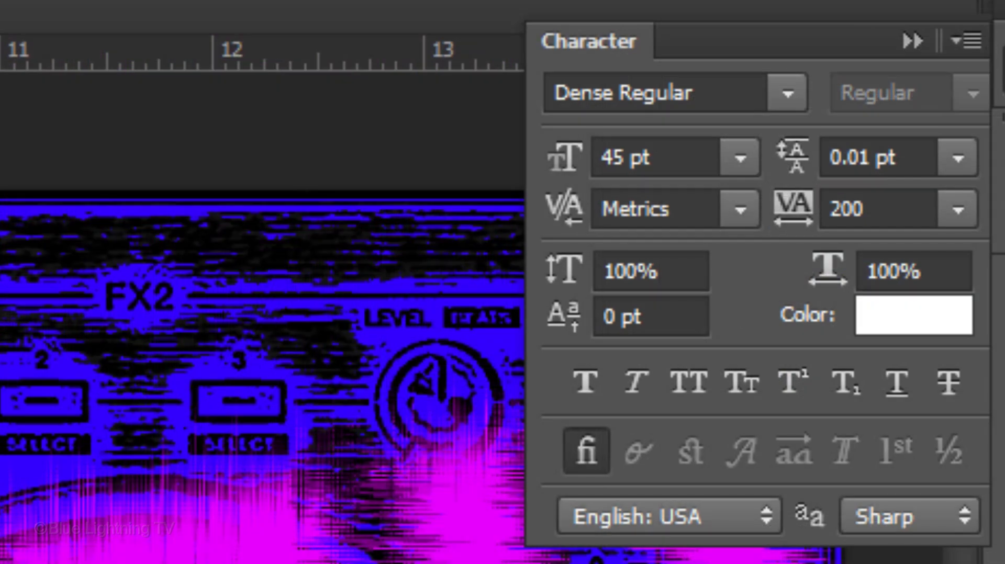
click(912, 43)
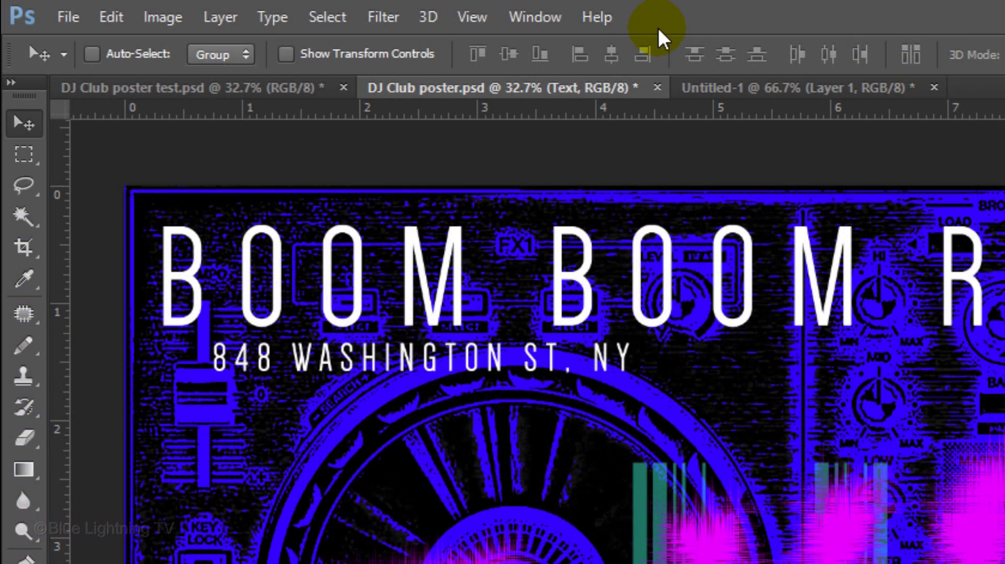
Step: Apply a Motion Blur filter to the Text smart object
click(394, 13)
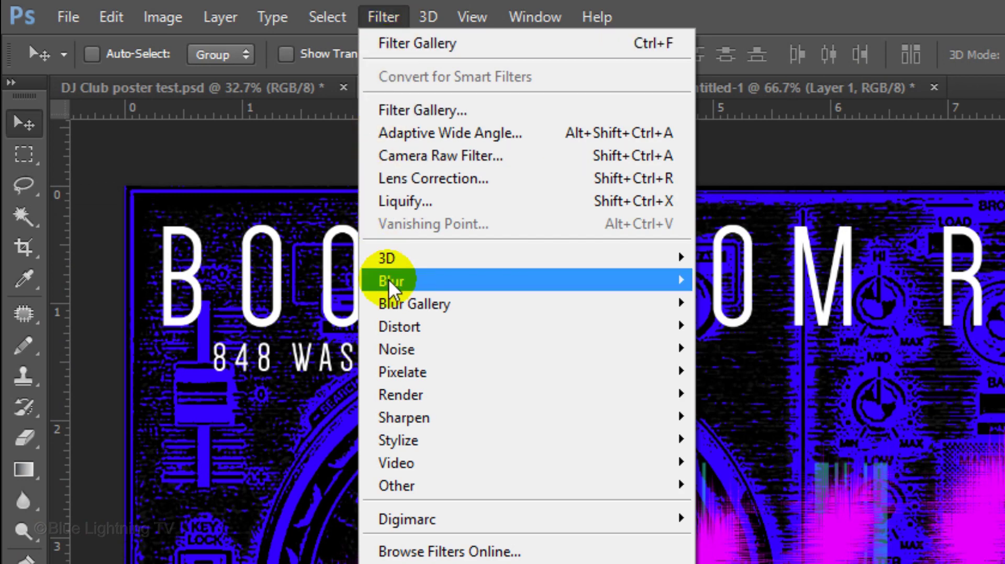
mouse_move(388, 280)
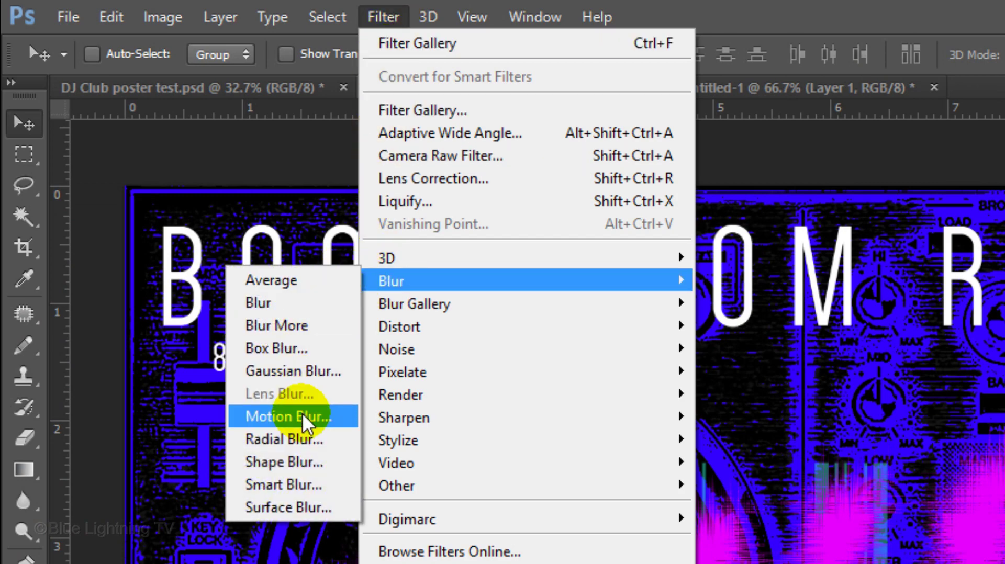
click(302, 413)
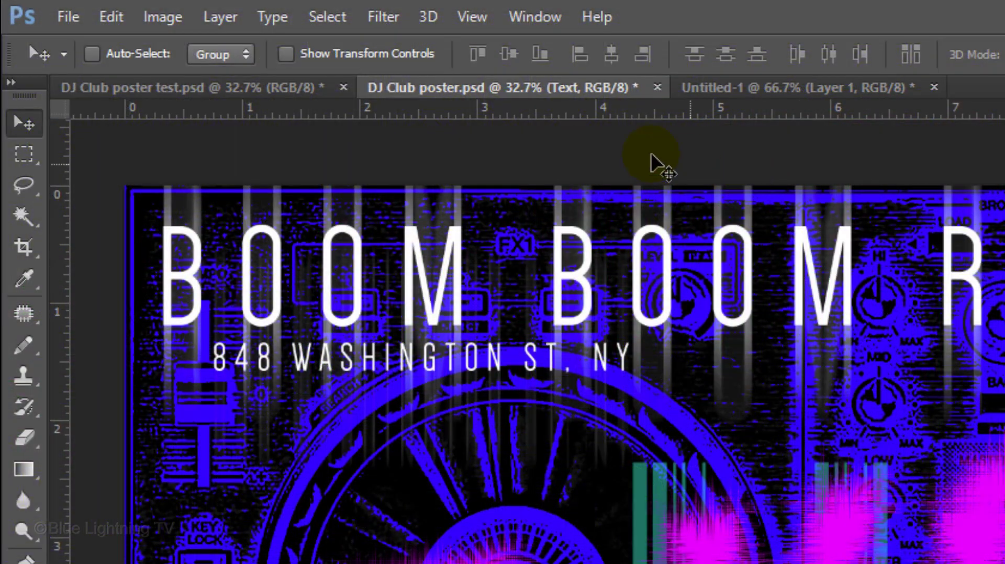
Step: Add a ZigZag distortion with Amount 10, Ridges 5, Around Center
click(381, 16)
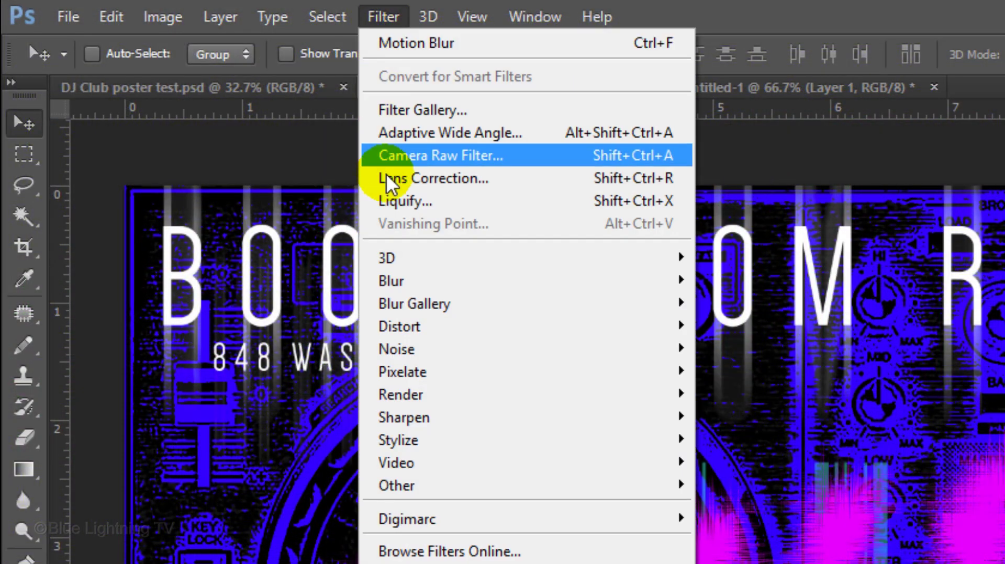
mouse_move(413, 327)
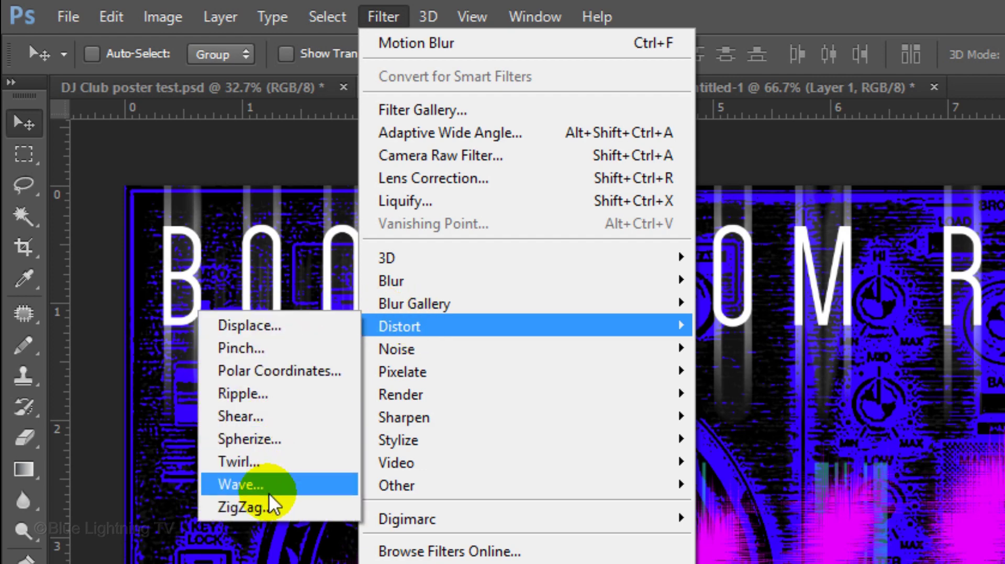
click(268, 506)
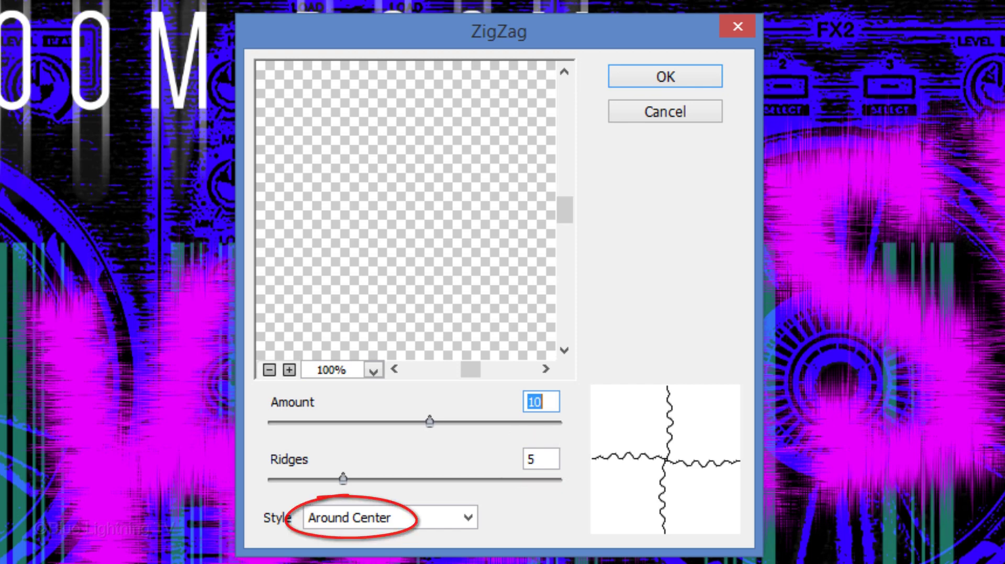
click(663, 77)
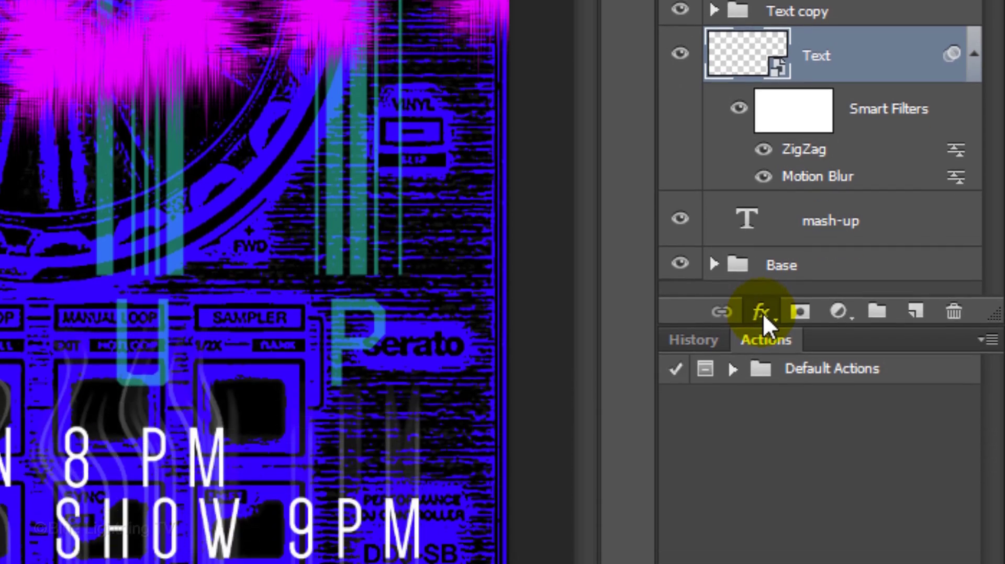
Step: Add a Color Overlay effect to the Text layer in cyan 00e4ff
click(762, 529)
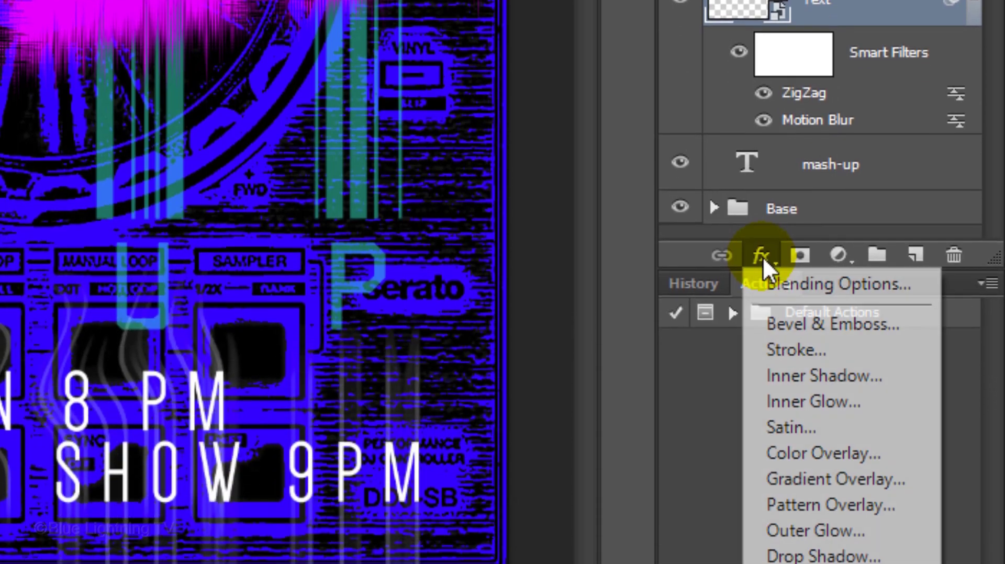
click(765, 458)
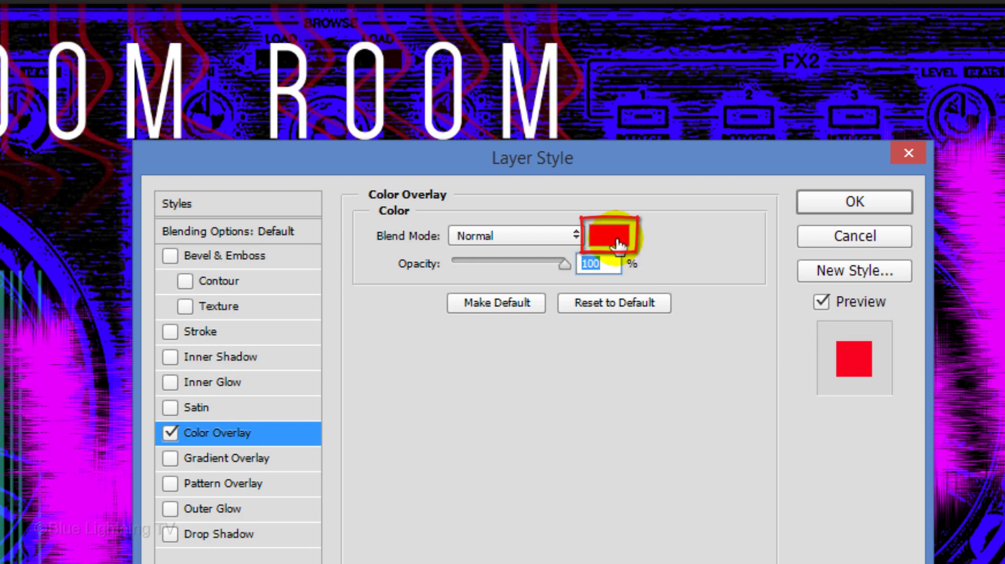
click(609, 236)
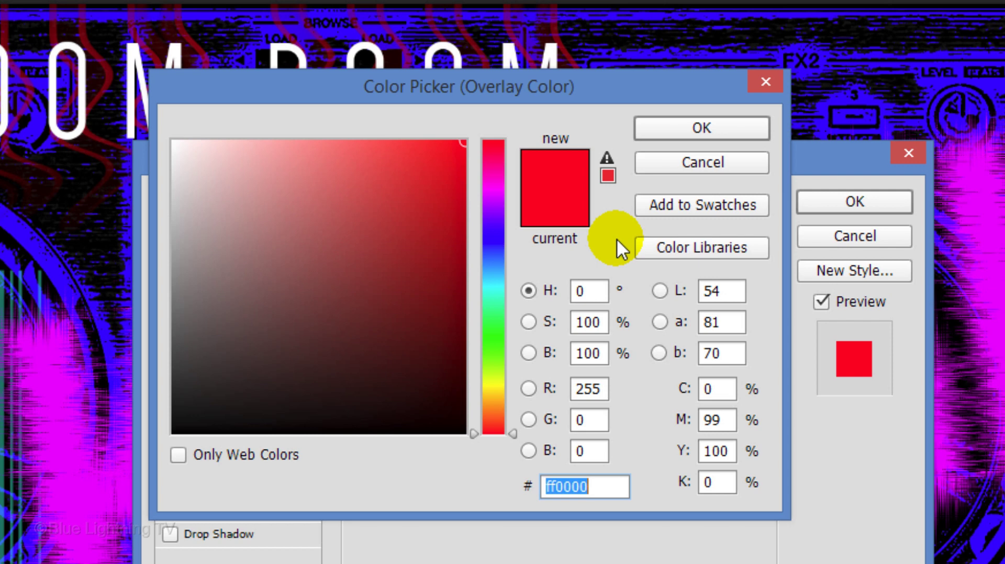
drag(492, 275, 498, 281)
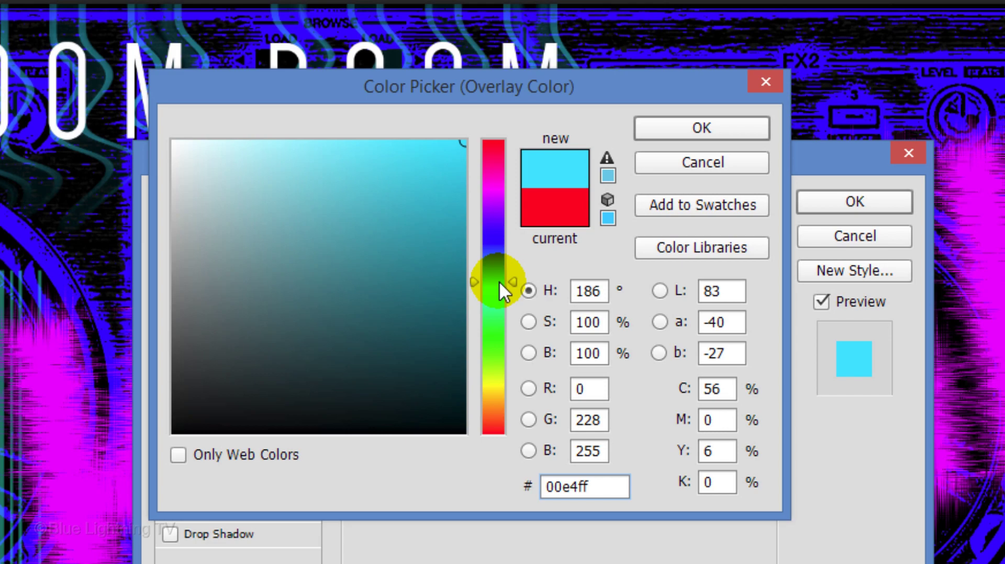
click(652, 128)
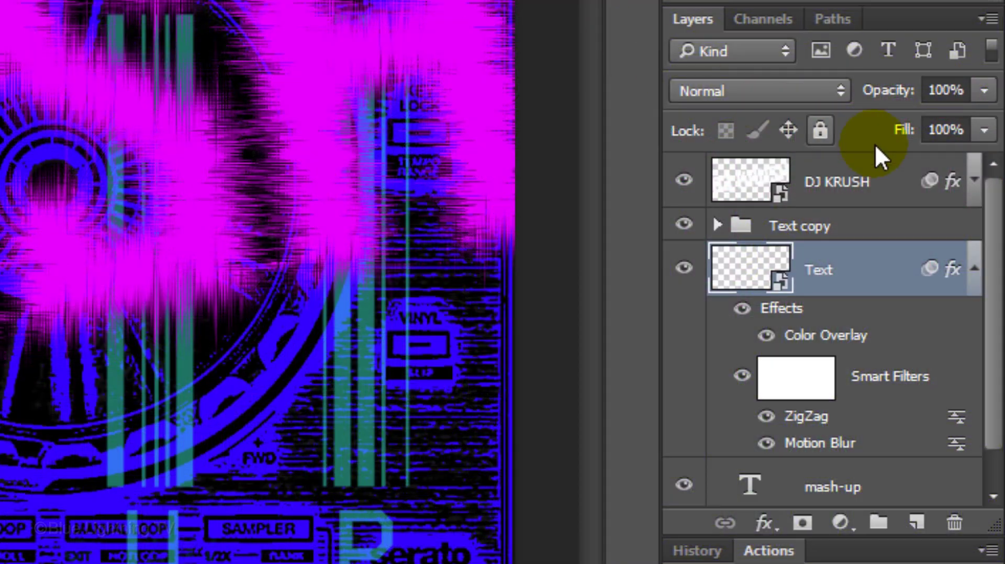
Step: Reopen Layer 0's Photocopy filter in the Base group and set Darkness to 3
drag(989, 203, 992, 409)
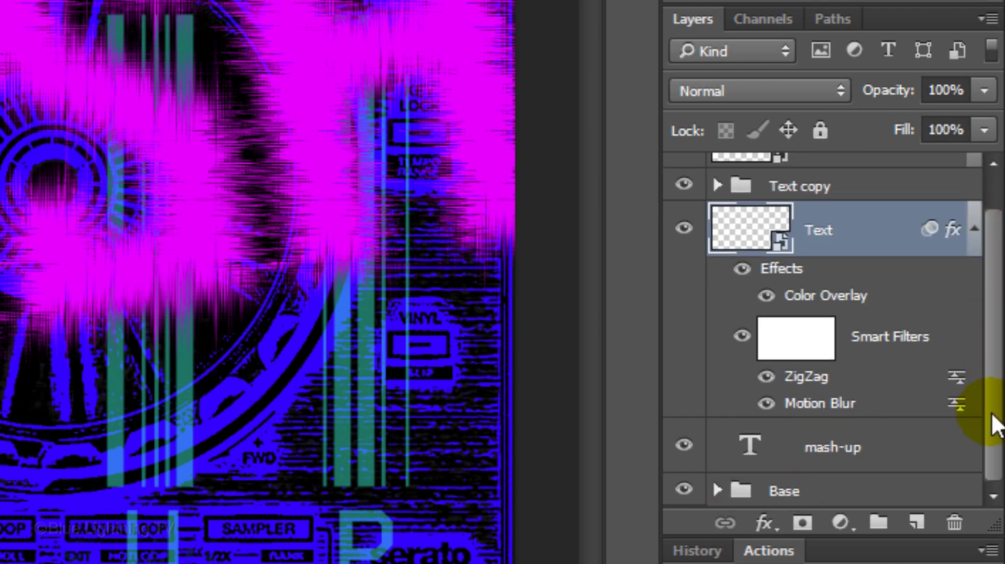
click(716, 492)
scroll(988, 406, down, 3)
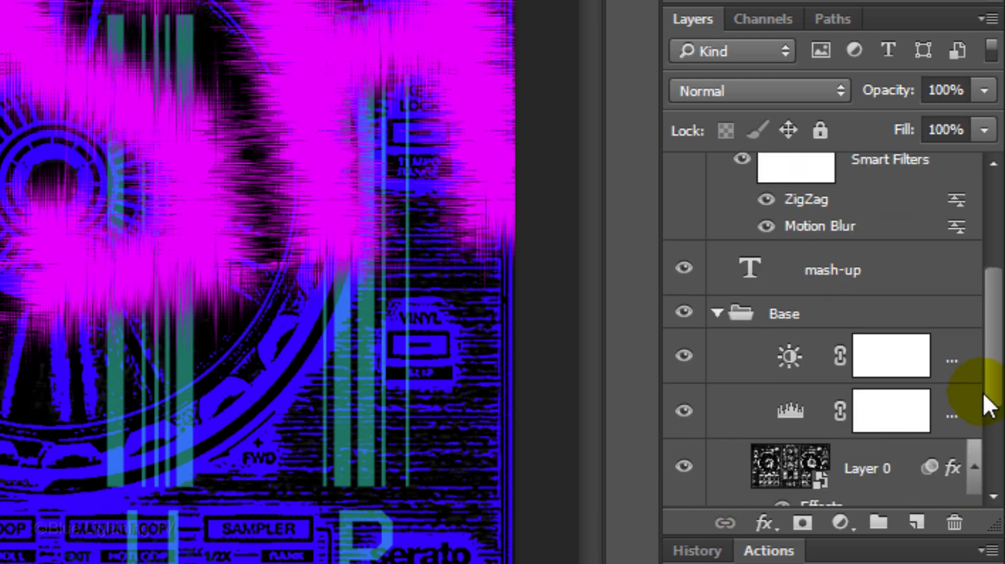
scroll(986, 408, down, 3)
click(850, 437)
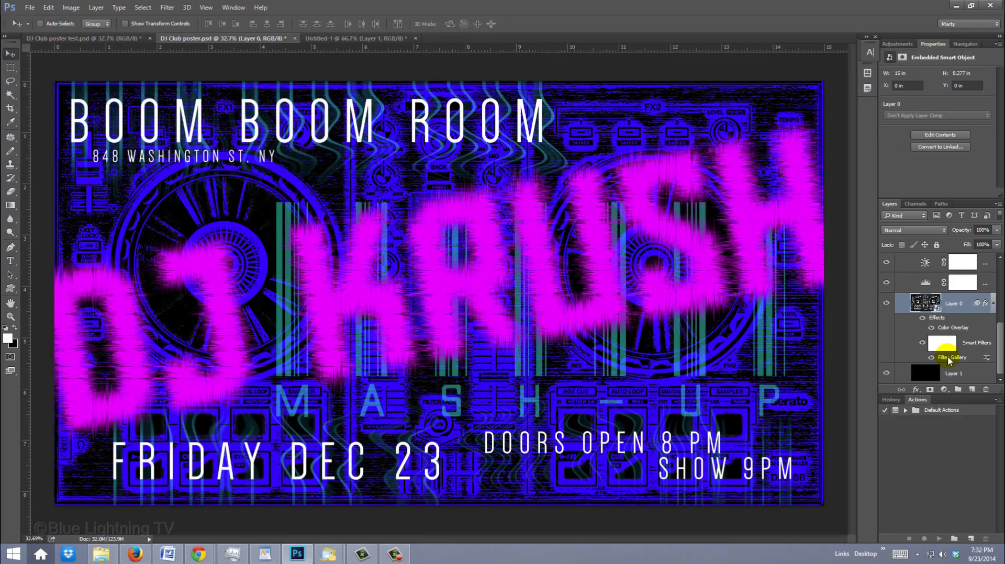
double_click(849, 437)
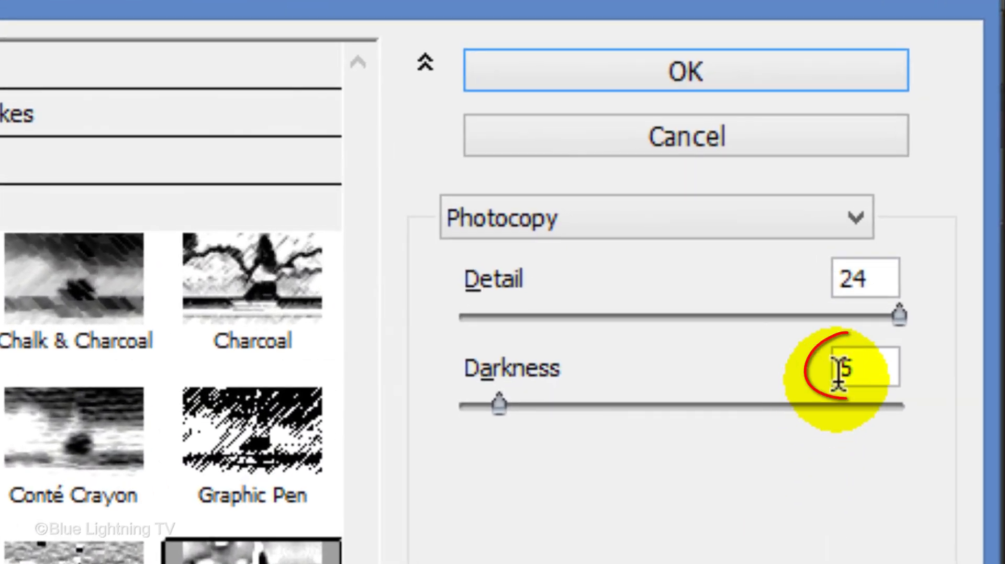
double_click(839, 372)
text(3)
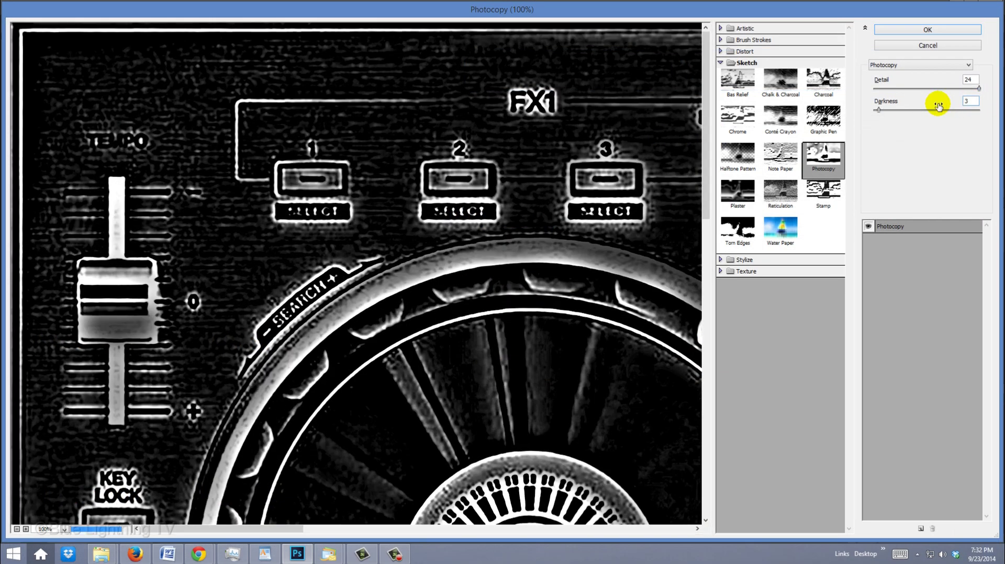
click(927, 30)
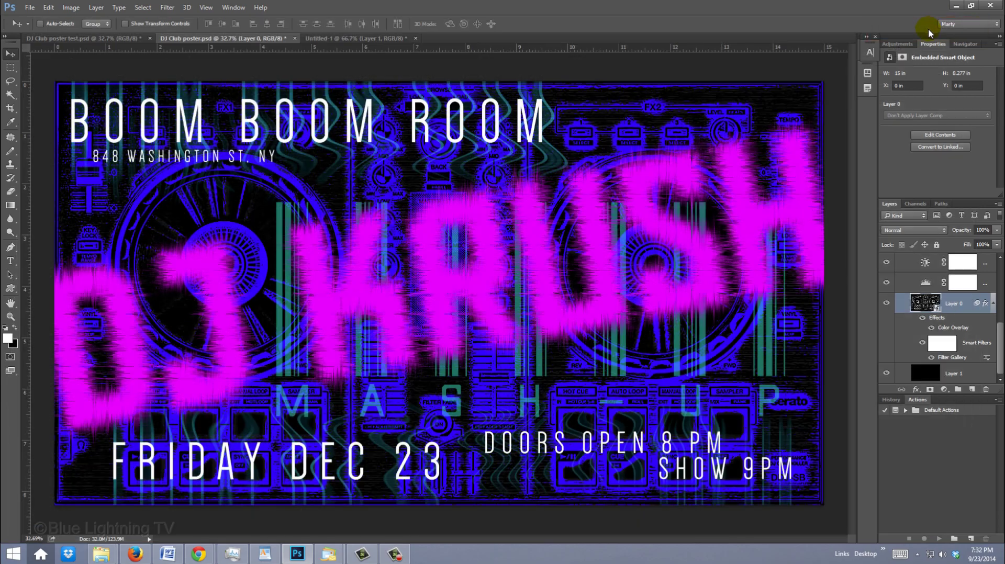